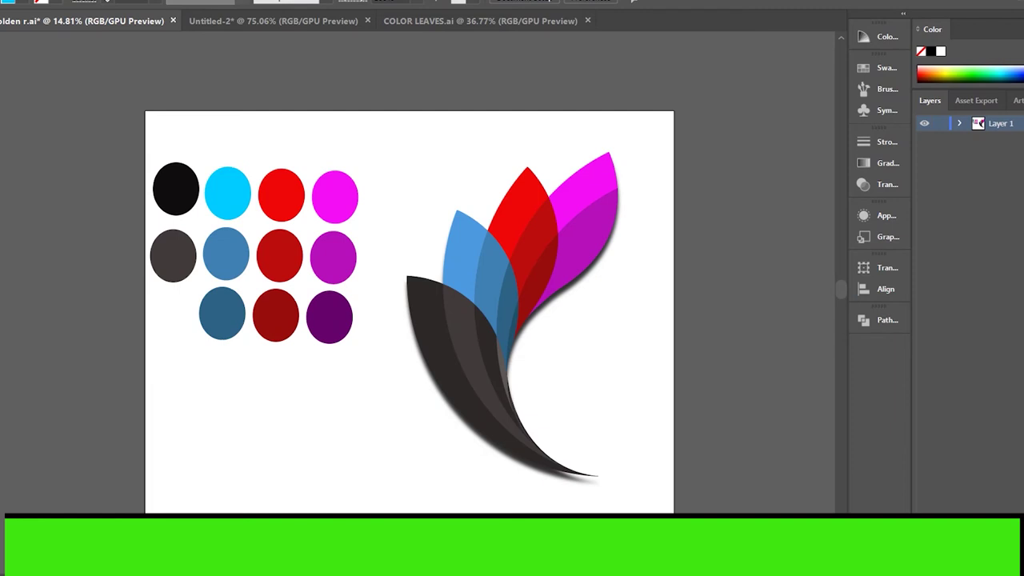
- Preview the finished logos in the COLOR LEAVES.ai and Untitled-2 documents
click(480, 21)
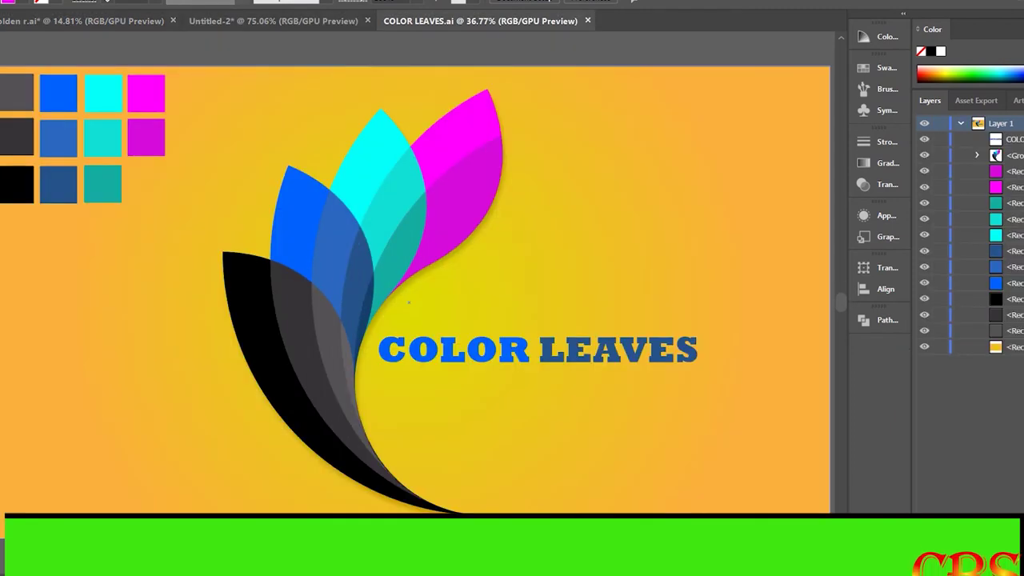
click(2, 115)
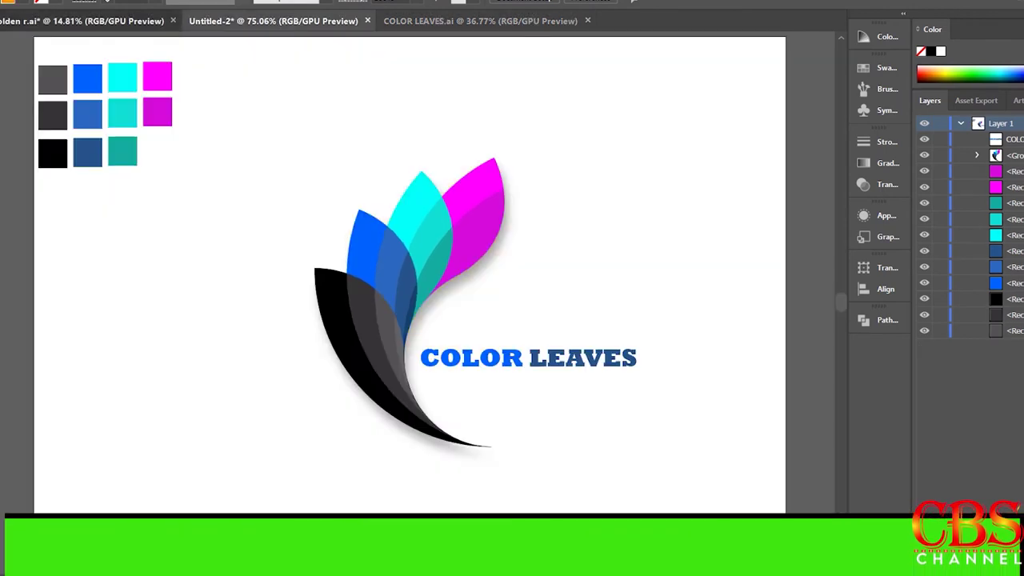
- Create a new A4 document
key(alt+f)
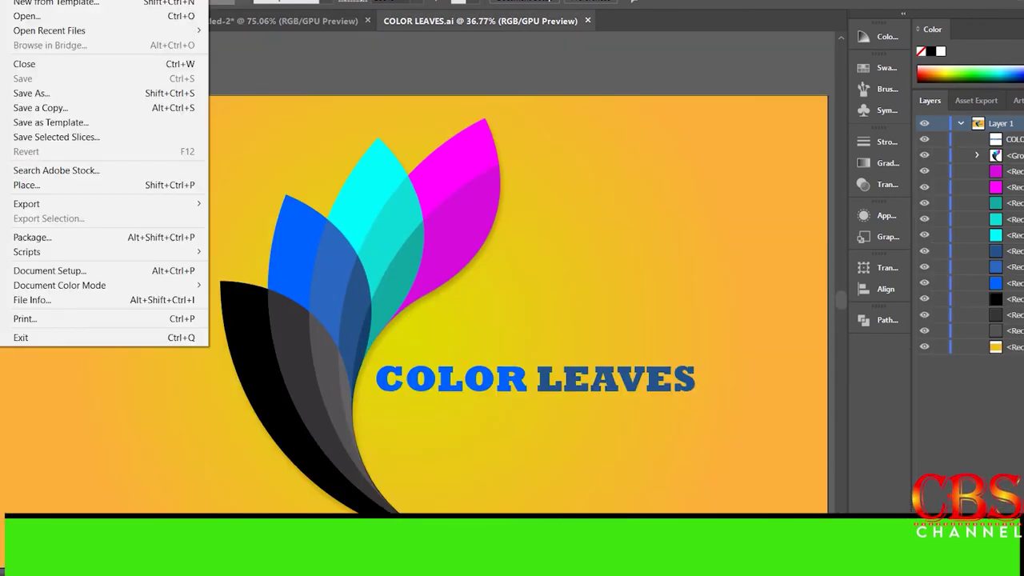
key(n)
click(390, 350)
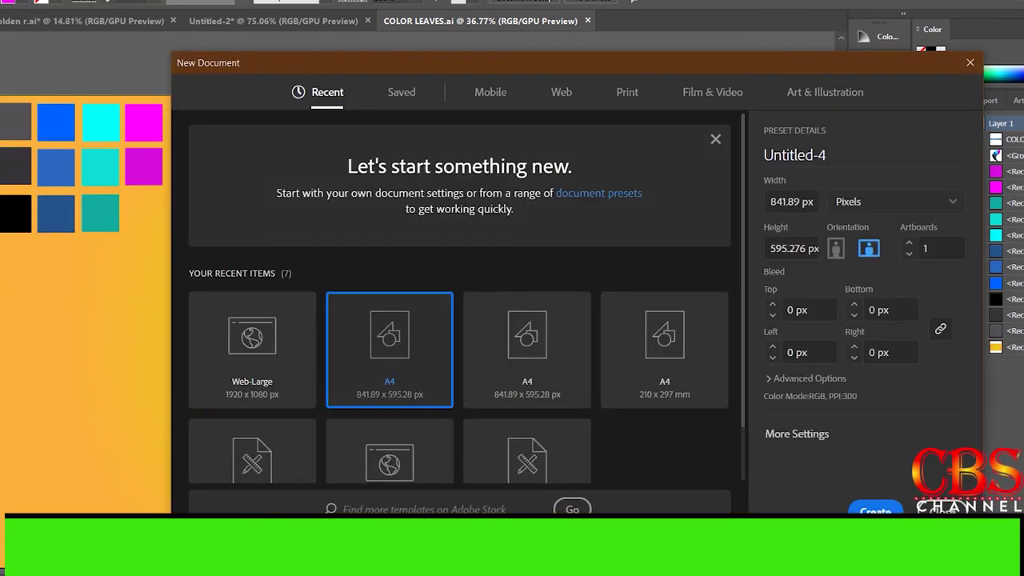
click(810, 377)
scroll(864, 320, up, 1)
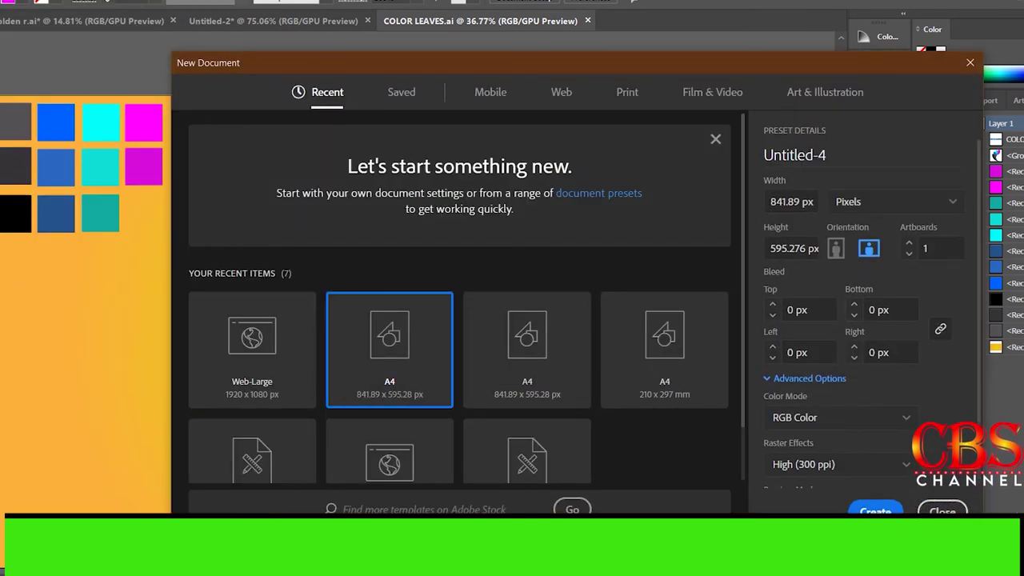
click(875, 511)
- Draw a 400 px circle with the Ellipse tool and move it toward the artboard centre
click(421, 281)
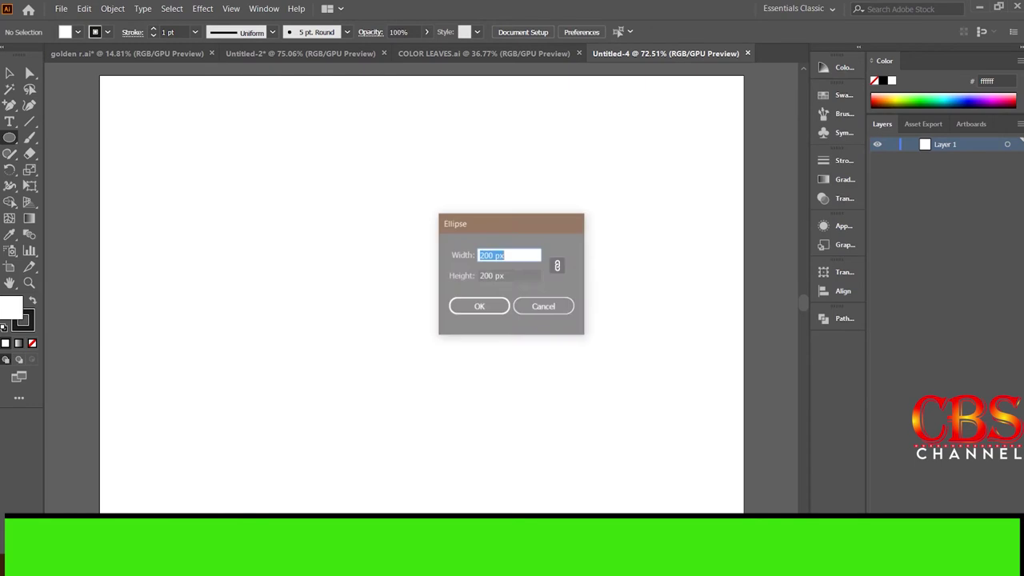
click(544, 306)
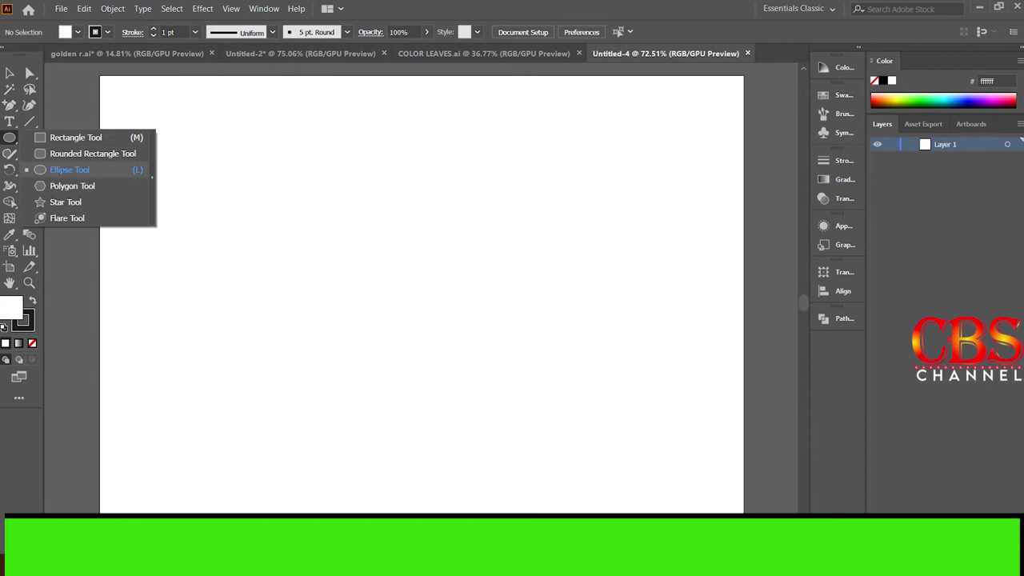
drag(10, 137, 48, 169)
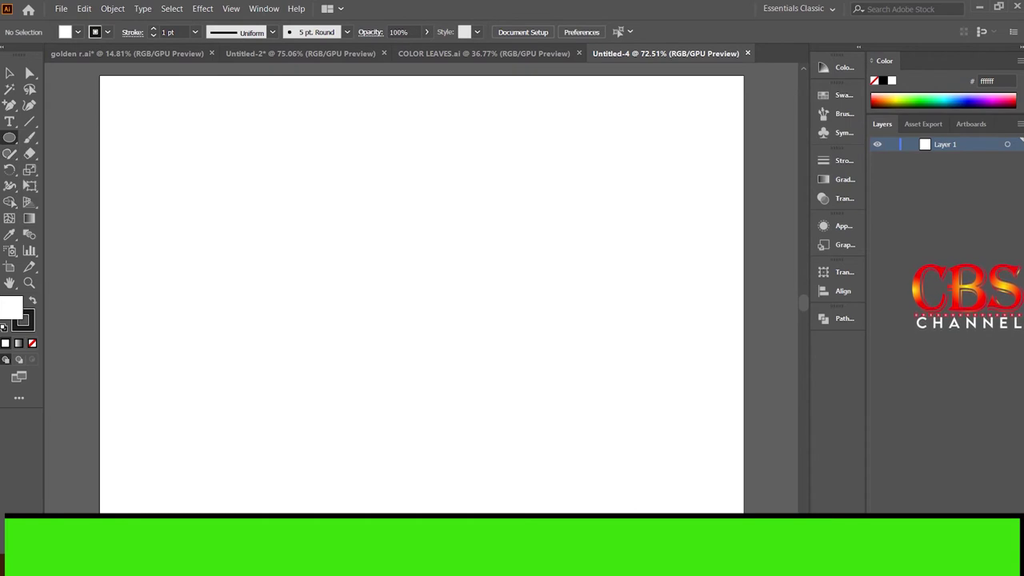
click(511, 274)
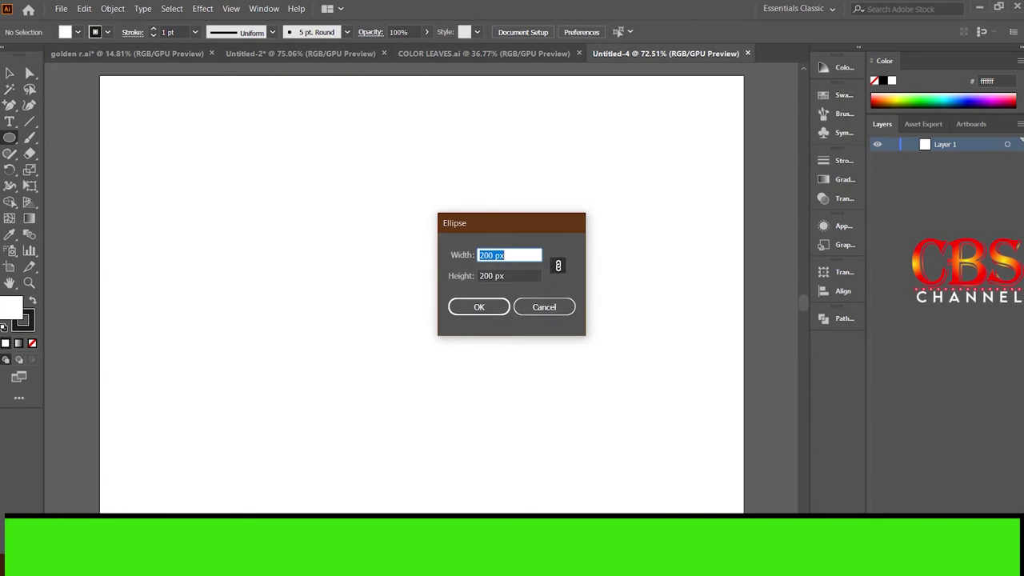
text(400)
key(Return)
key(v)
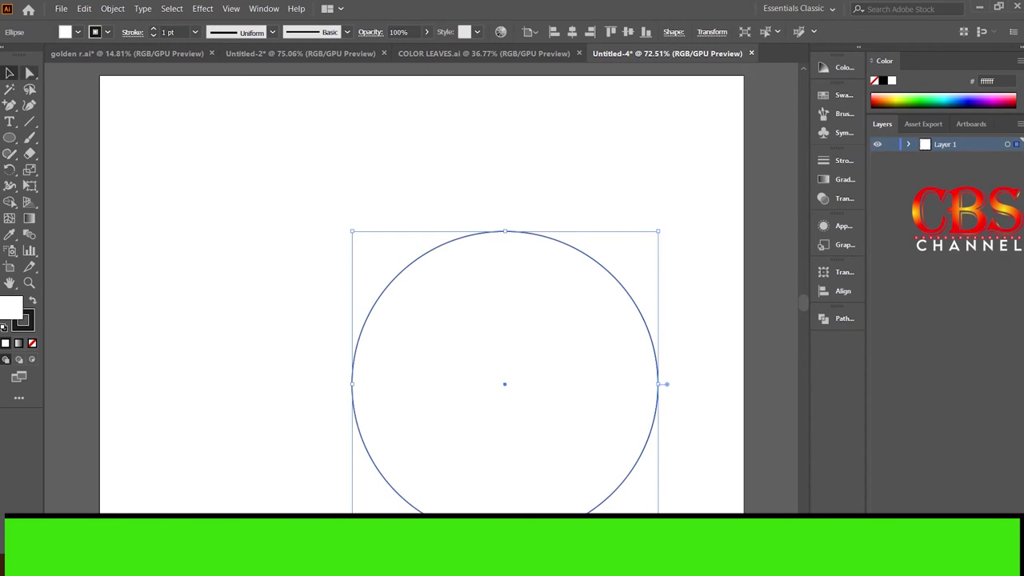
drag(504, 384, 420, 272)
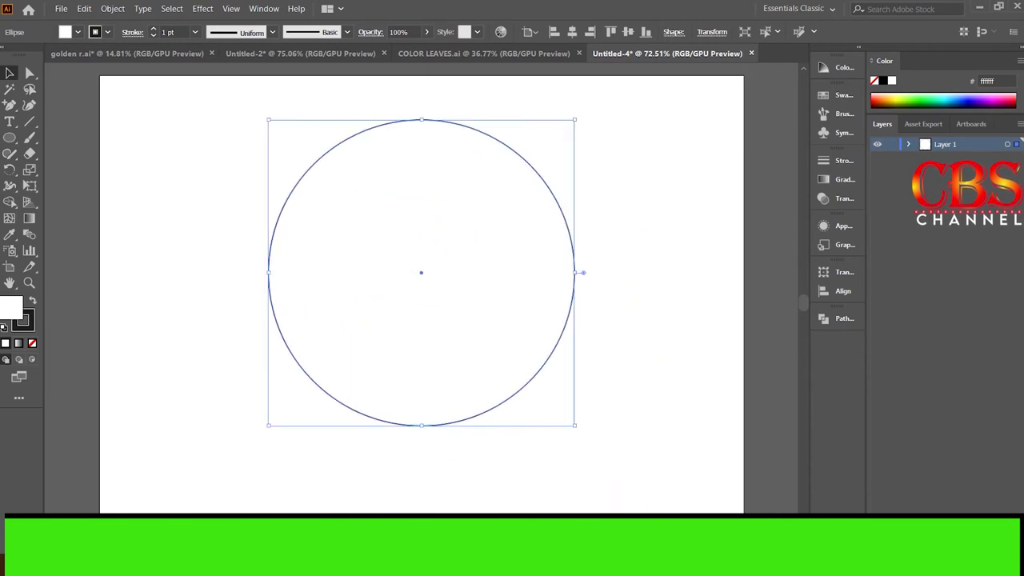
- Fill the circle magenta f80dff and remove its stroke
double_click(11, 307)
drag(666, 197, 673, 187)
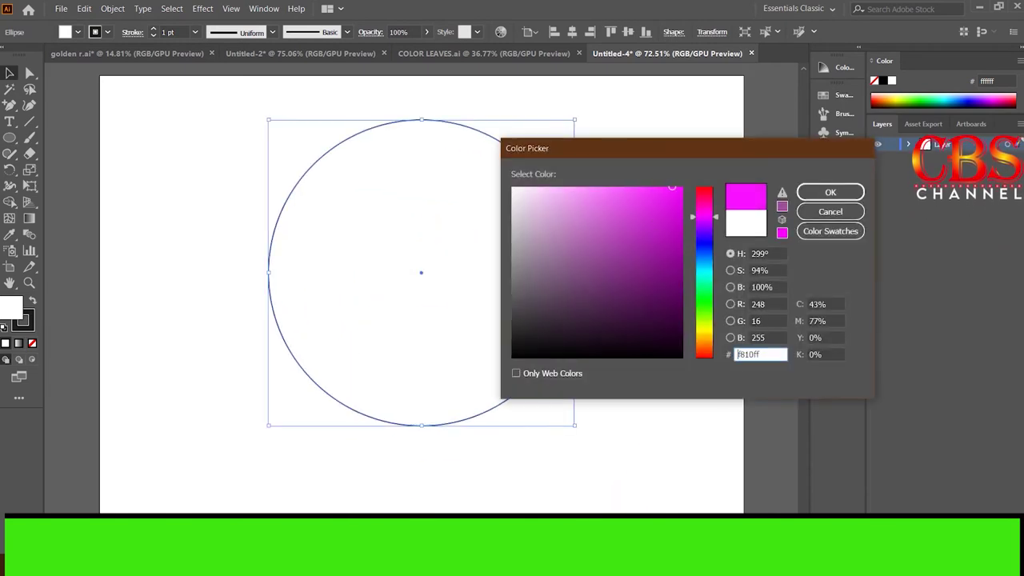
key(Return)
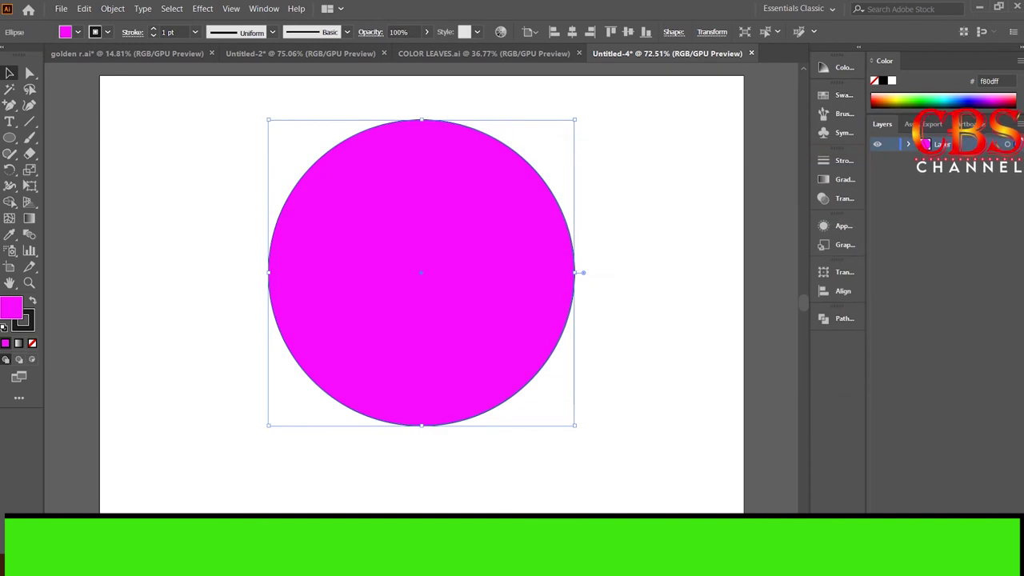
key(slash)
key(x)
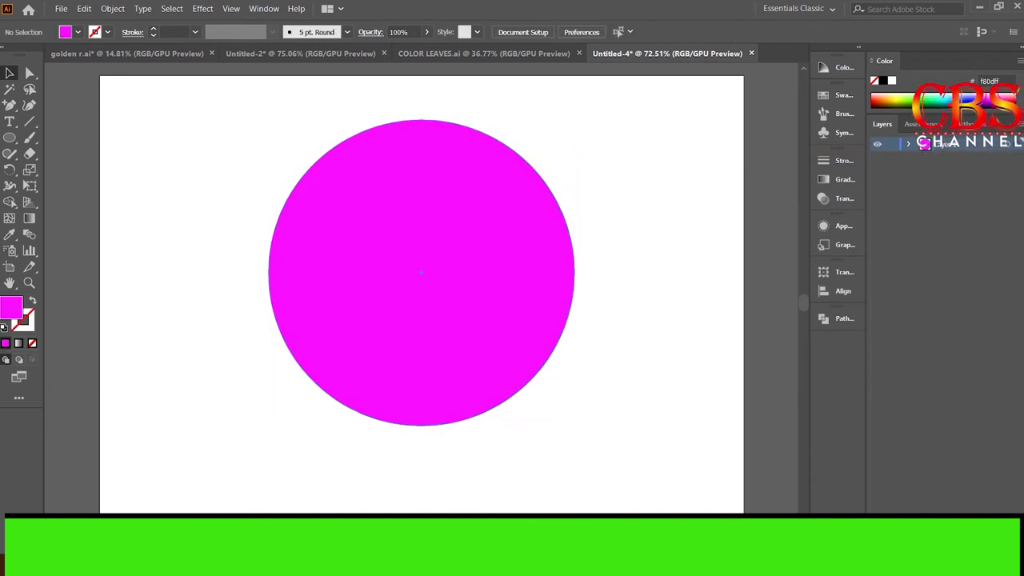
- Draw a second circle, 200 px across
click(10, 137)
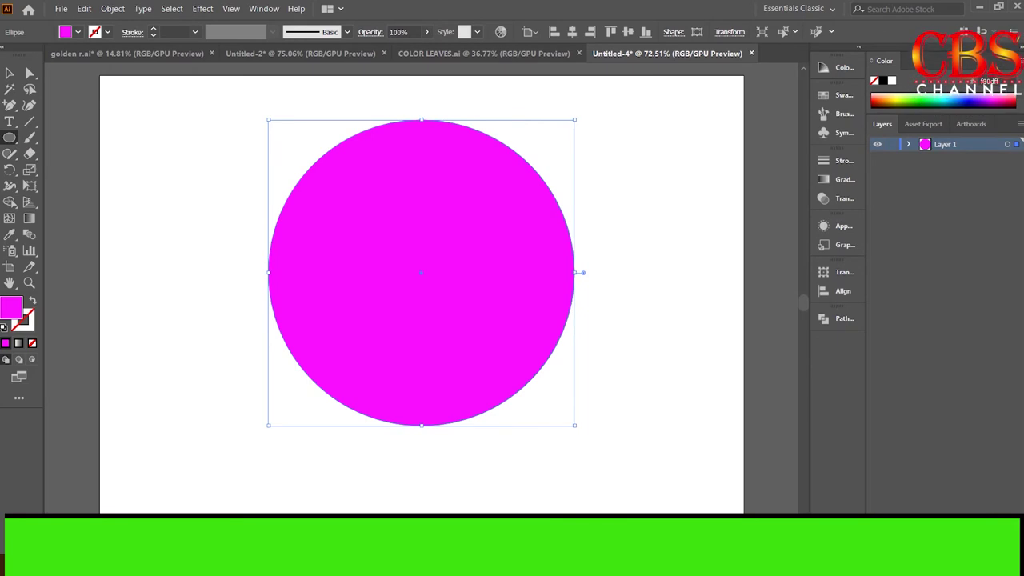
click(480, 240)
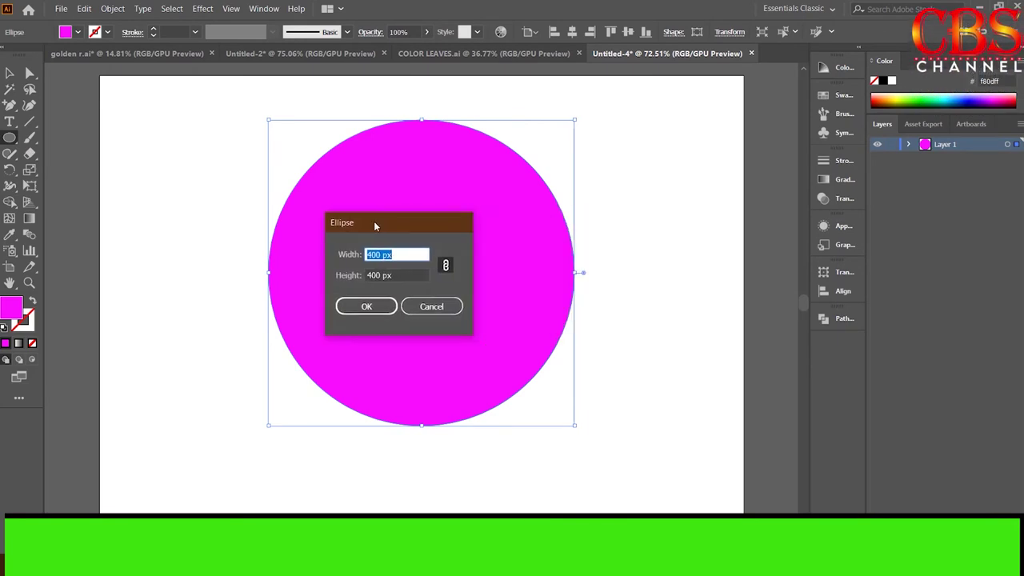
drag(505, 222, 147, 181)
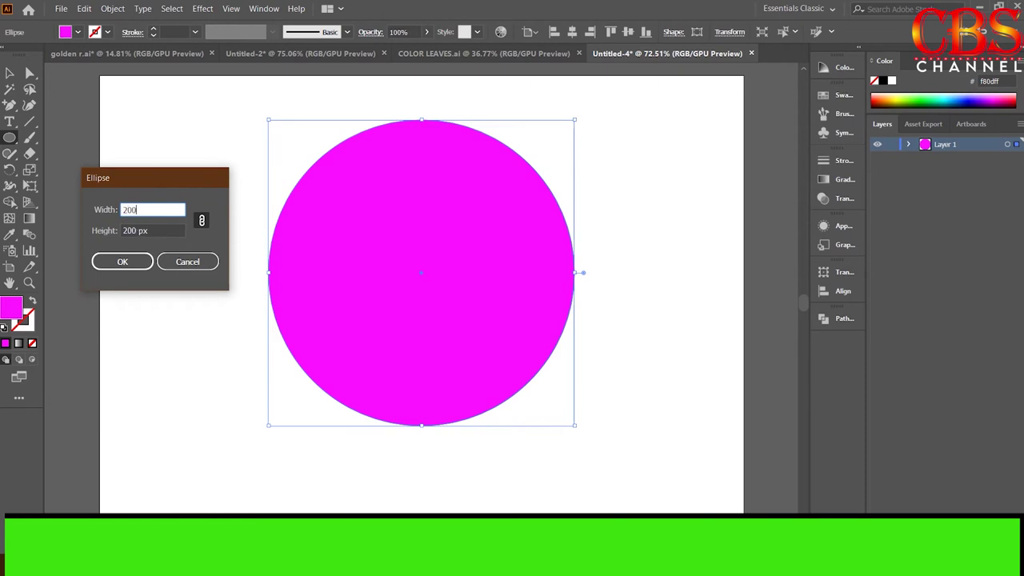
click(122, 261)
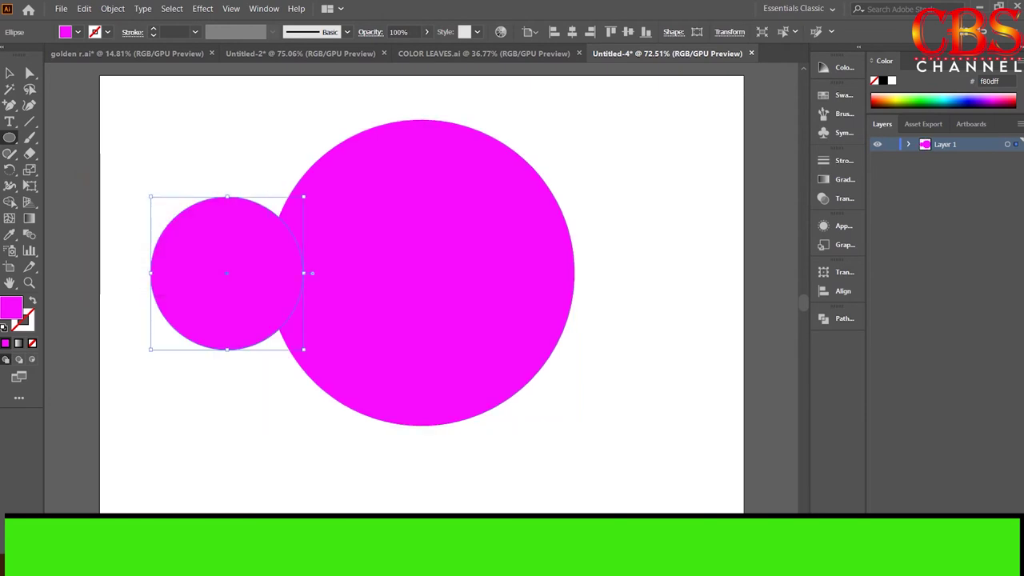
drag(240, 230, 189, 156)
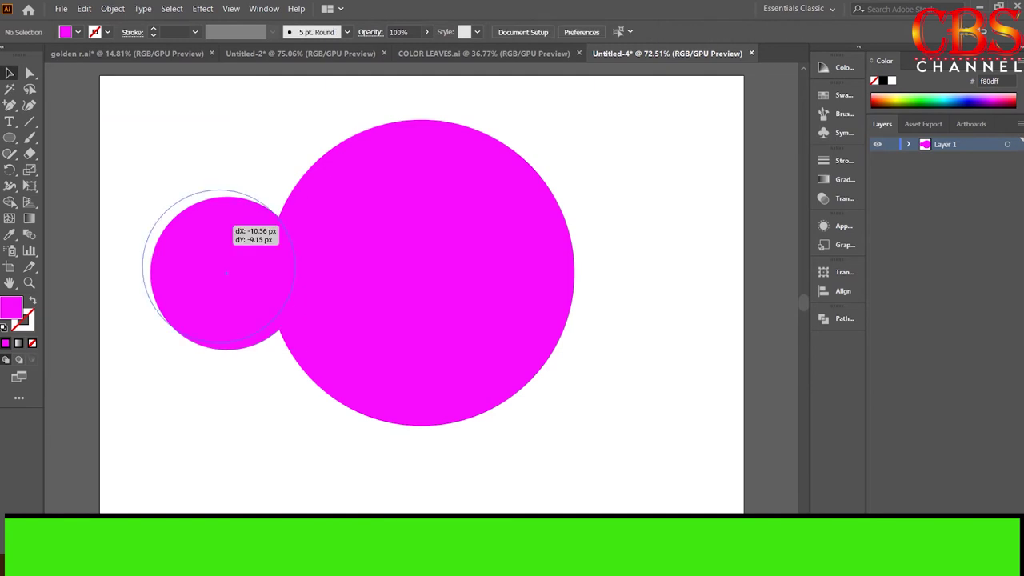
- Centre both circles on each other horizontally and vertically using Align to Selection
click(320, 240)
click(272, 200)
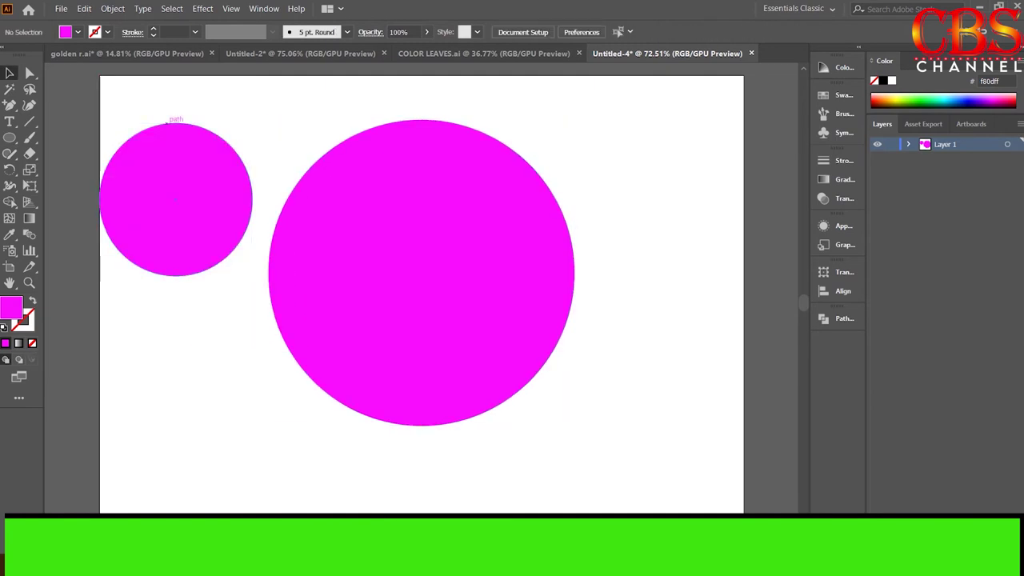
drag(154, 103, 418, 260)
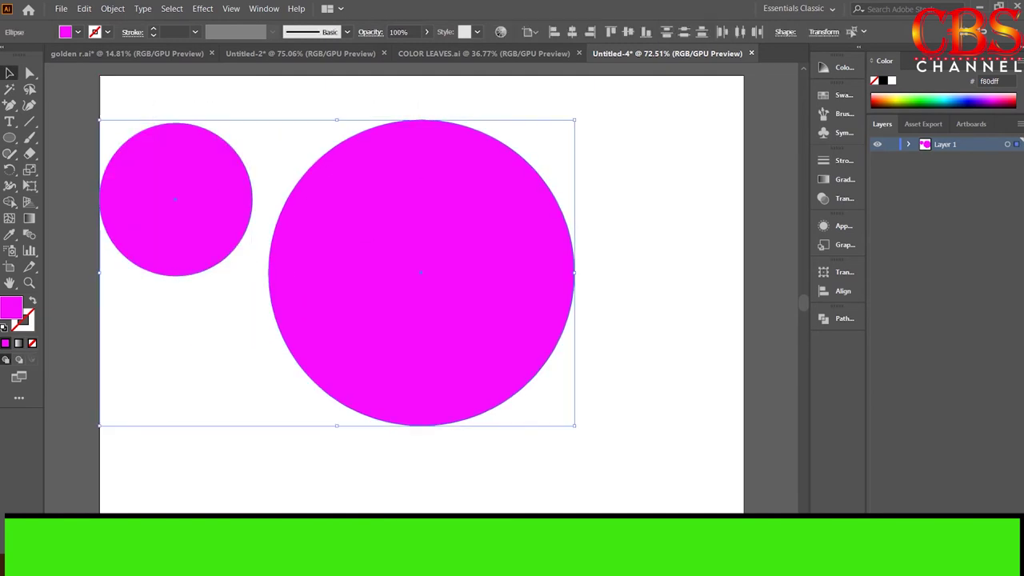
click(529, 32)
click(562, 47)
click(572, 32)
click(628, 32)
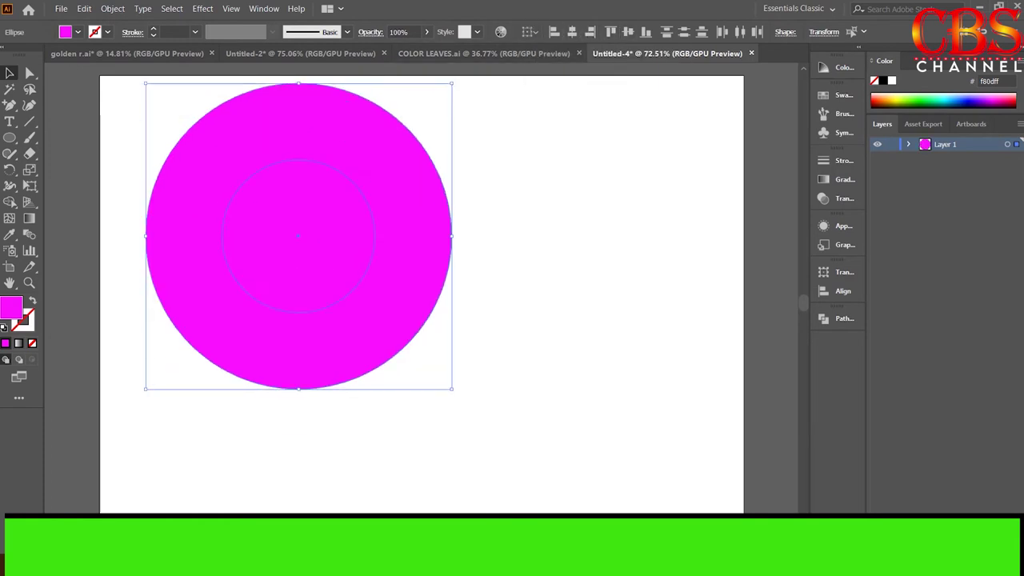
key(ctrl+shift+a)
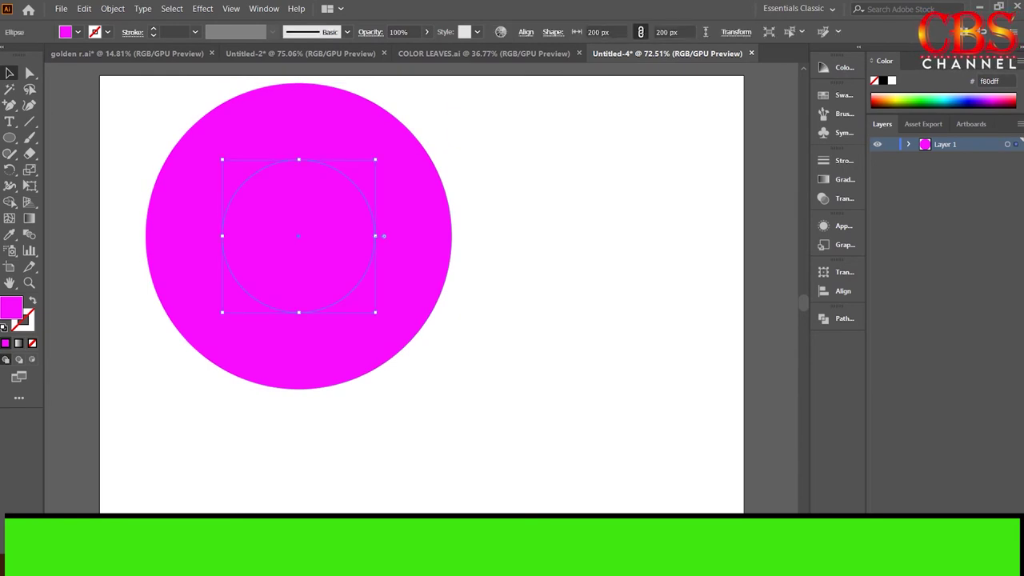
- Fill the small circle near-black 020102
double_click(11, 307)
click(571, 343)
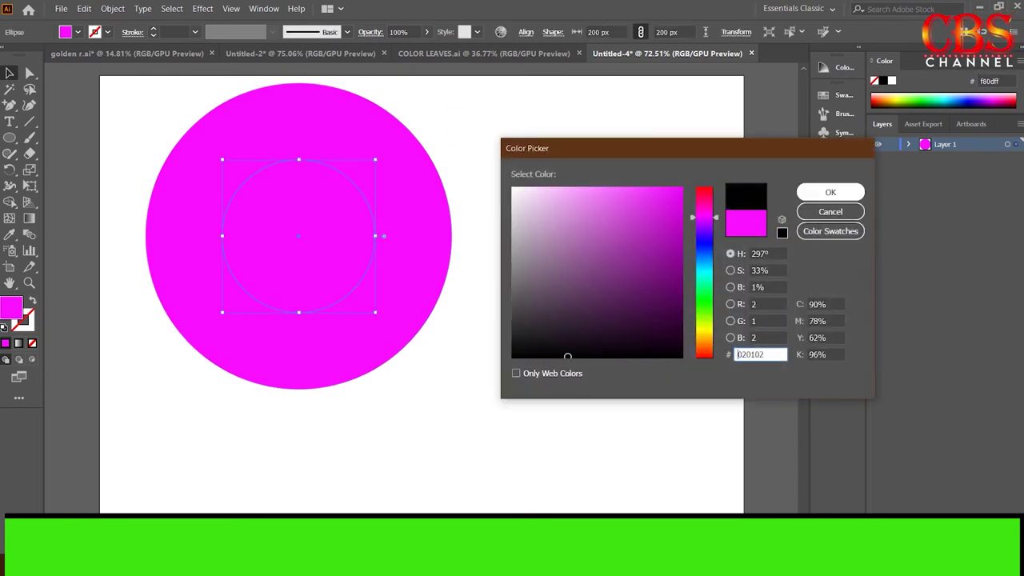
key(Return)
key(ctrl+shift+a)
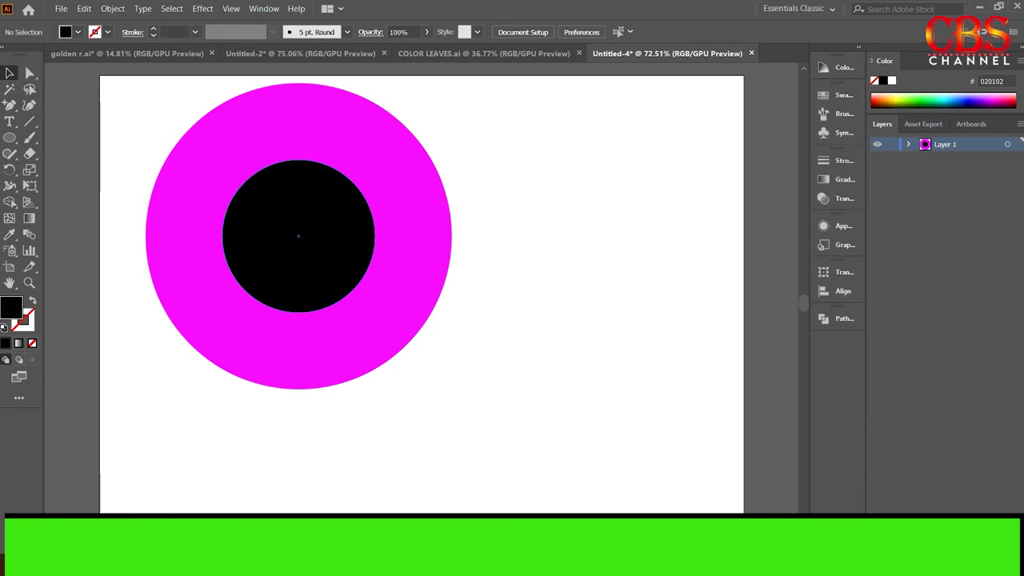
click(298, 236)
- Move the black circle down so its lower edge meets the magenta circle's bottom
drag(345, 246, 349, 320)
key(ctrl+shift+a)
scroll(297, 311, up, 2)
scroll(298, 311, up, 3)
mouse_move(248, 405)
mouse_down()
mouse_move(331, 245)
mouse_move(343, 196)
mouse_up()
scroll(343, 196, down, 1)
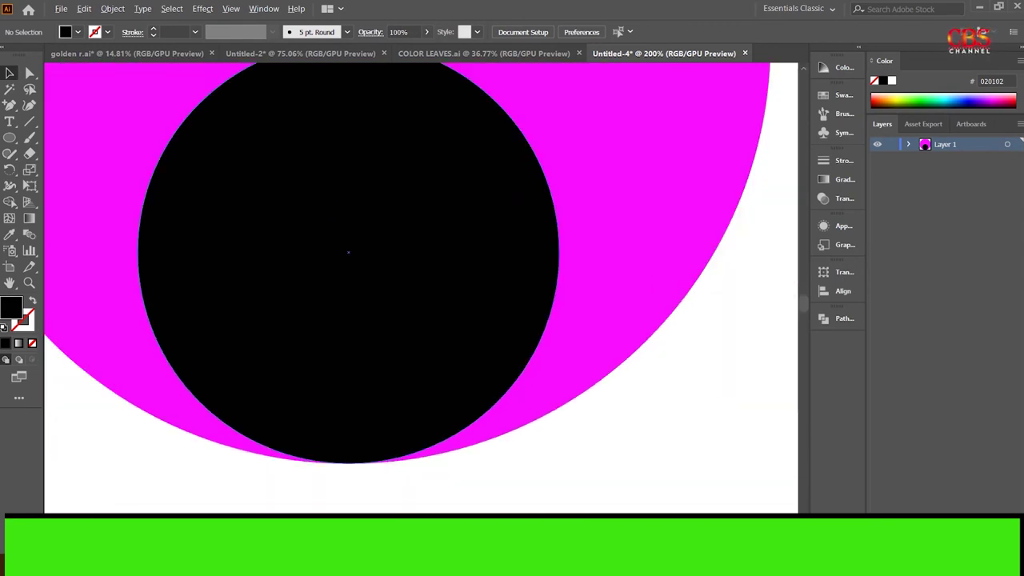
- Check the edge alignment in Outline view, then shift both circles down and right
key(ctrl+y)
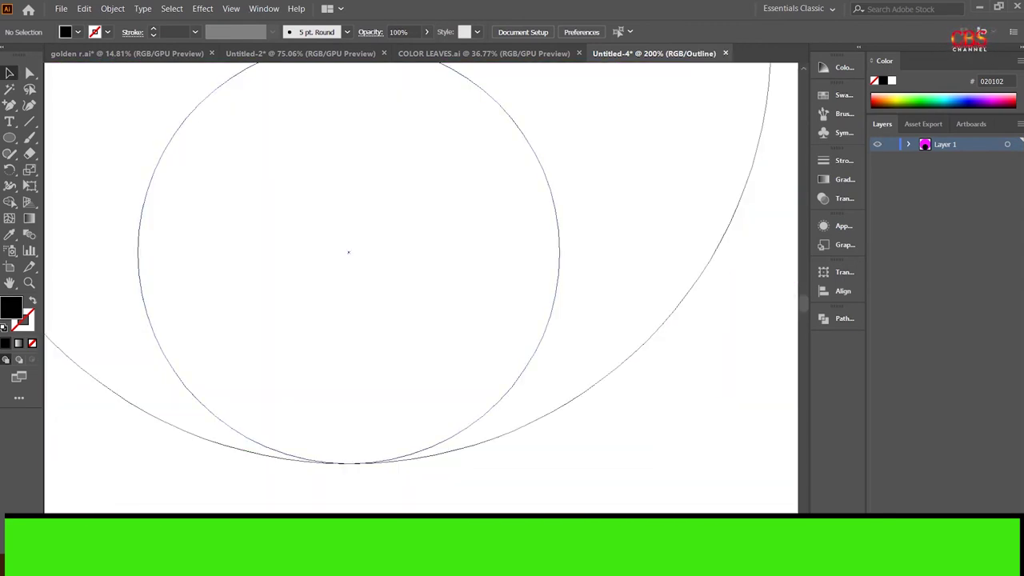
scroll(348, 253, up, 1)
scroll(341, 179, up, 1)
scroll(364, 404, down, 4)
scroll(365, 390, down, 1)
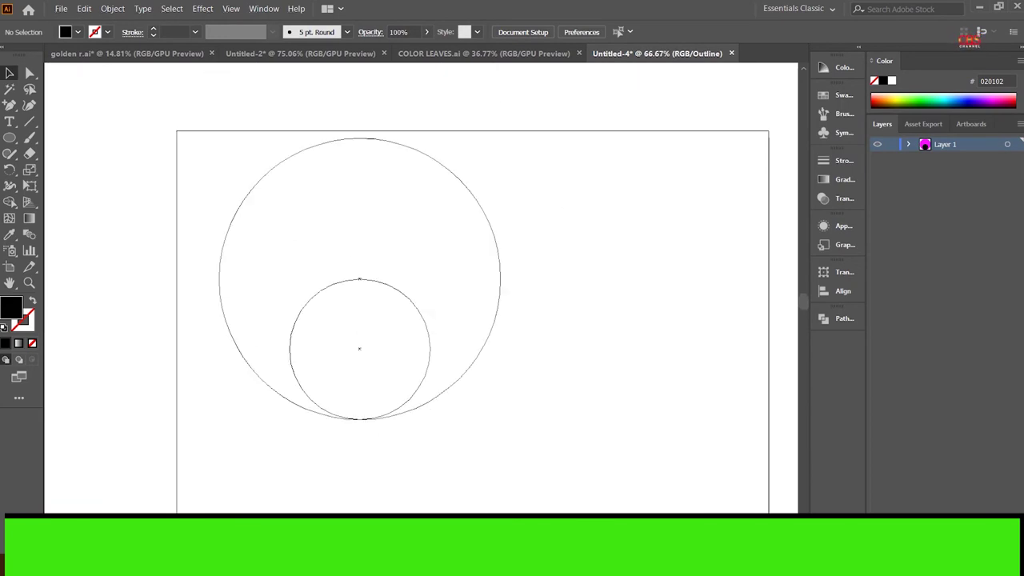
key(ctrl+y)
scroll(472, 320, up, 2)
scroll(472, 320, up, 1)
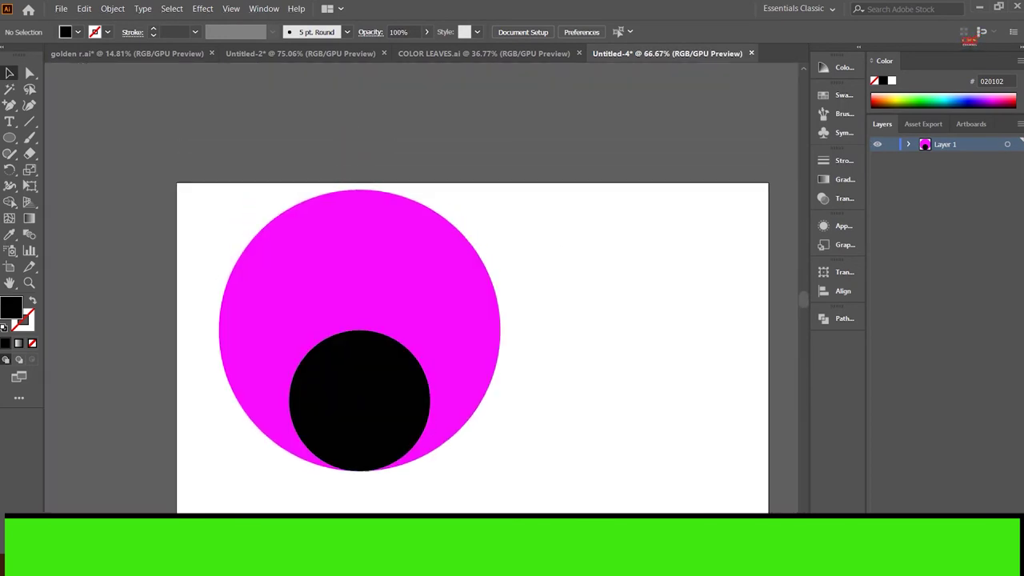
drag(328, 266, 452, 328)
scroll(472, 344, down, 2)
scroll(472, 344, right, 2)
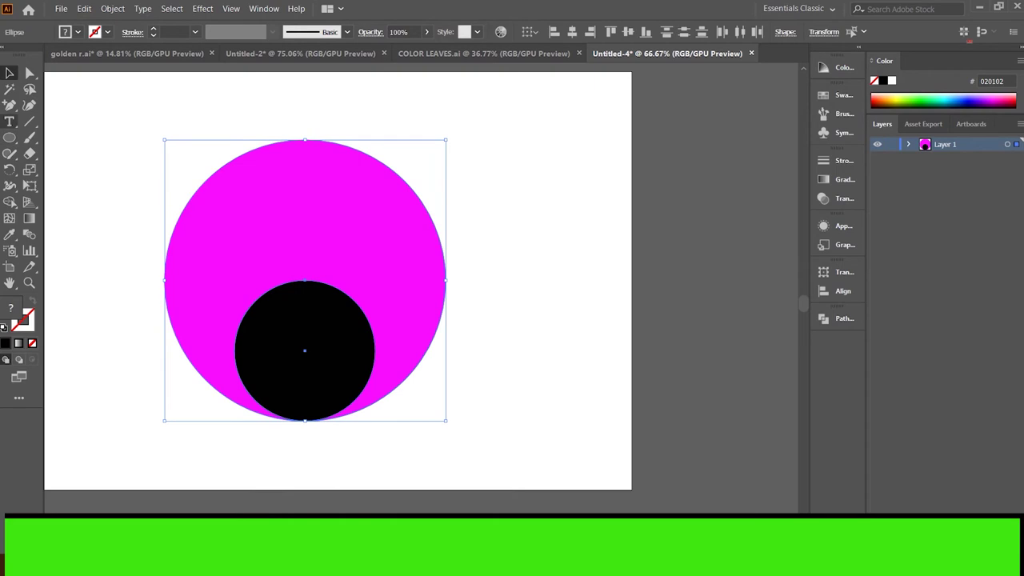
- Draw vertical and horizontal lines through the circle's centre, and copy the black circle off the artboard
click(29, 121)
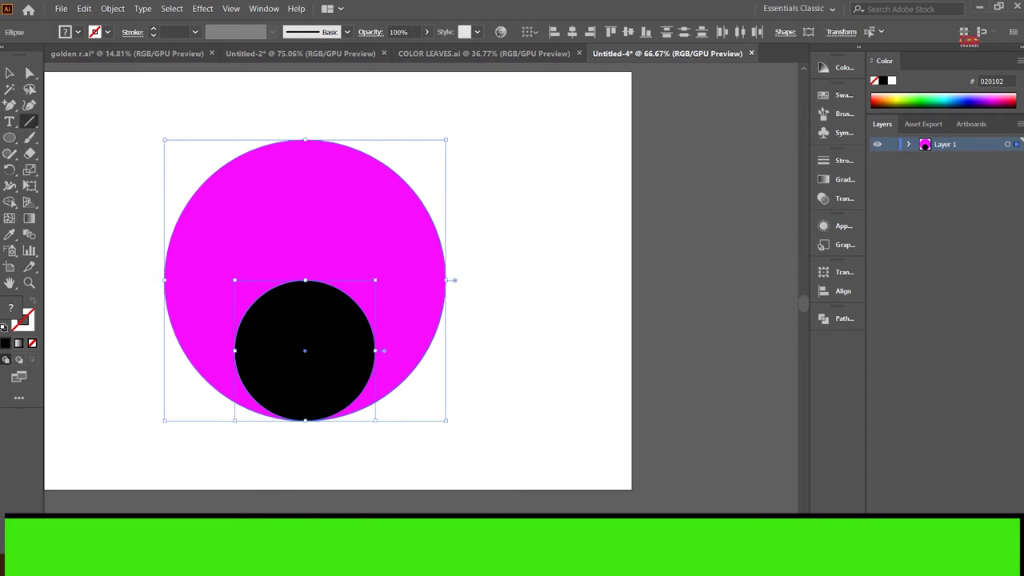
key(v)
key(ctrl+shift+a)
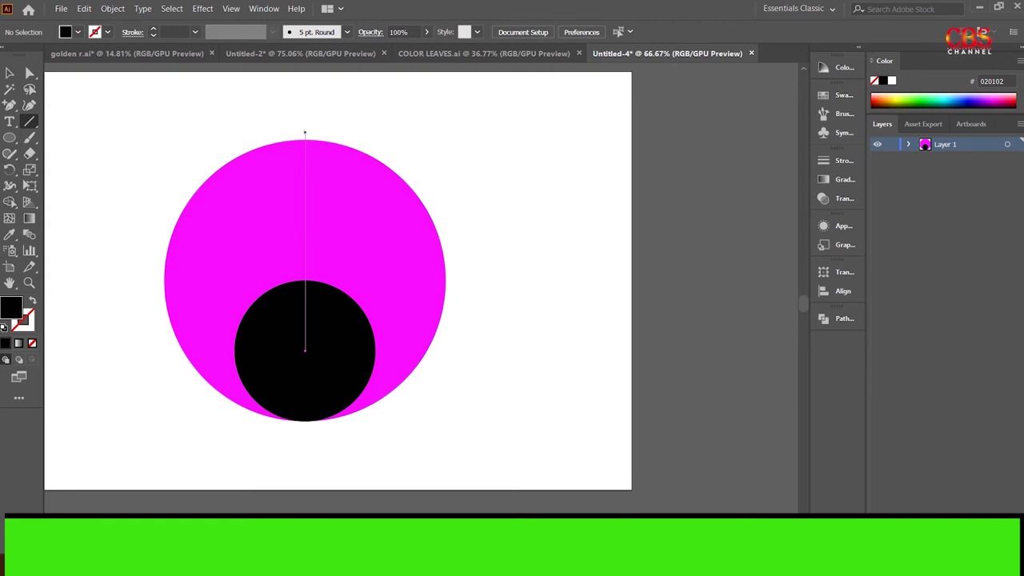
drag(305, 152, 305, 297)
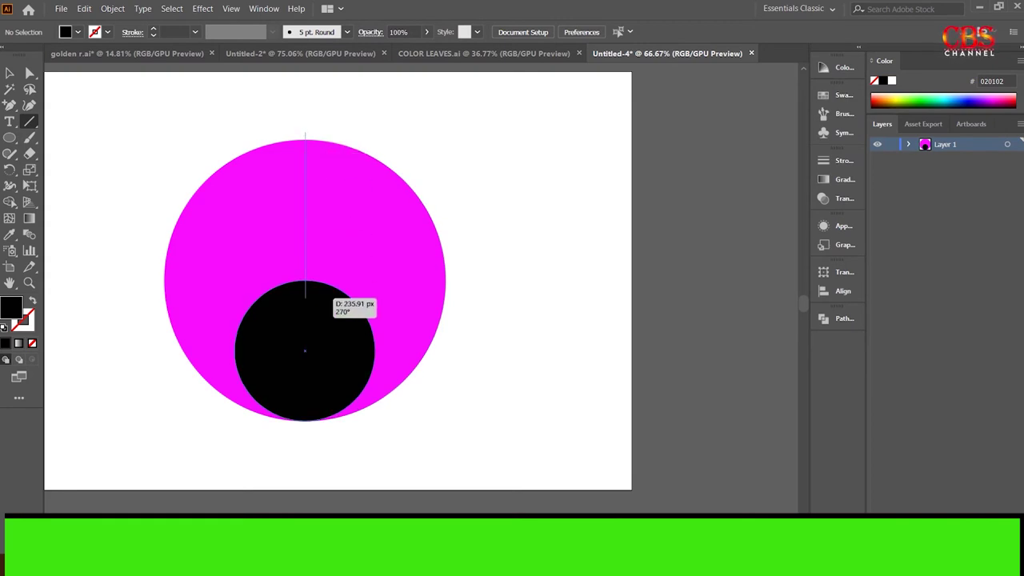
drag(305, 381, 305, 439)
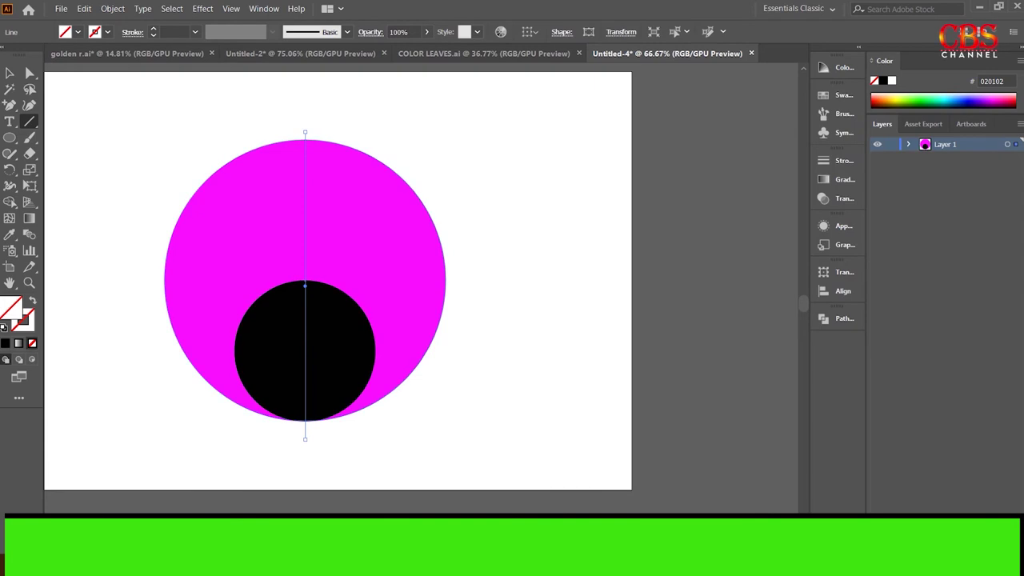
drag(153, 280, 420, 281)
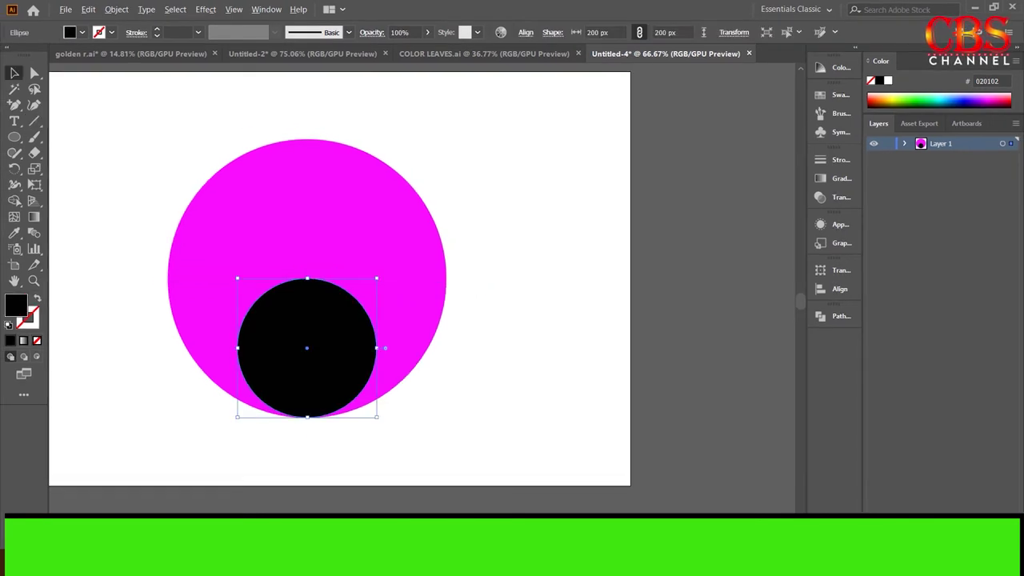
drag(331, 328, 720, 360)
key(ctrl+shift+a)
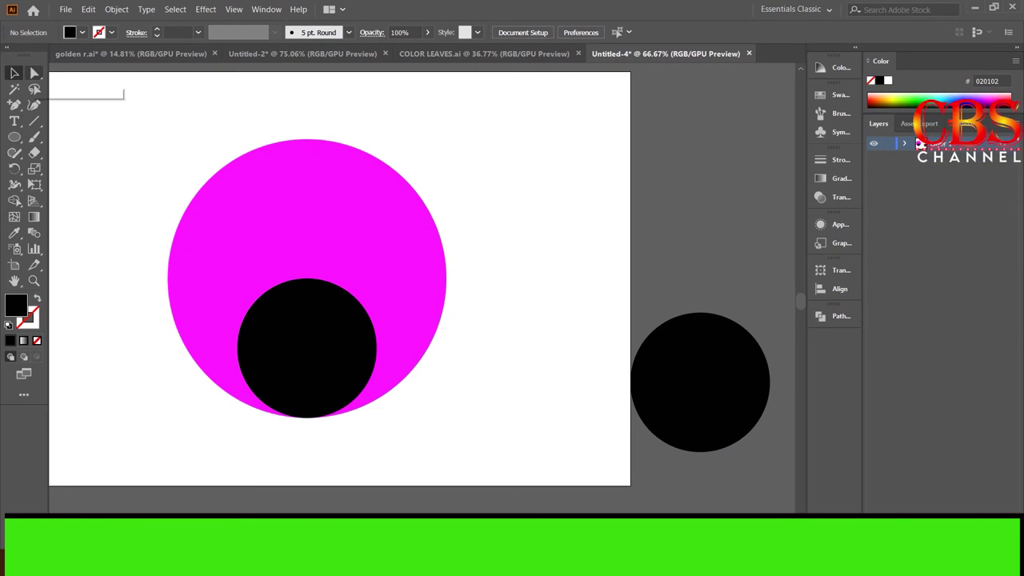
- Select both circles and cut the black circle out with Pathfinder Minus Front
click(439, 276)
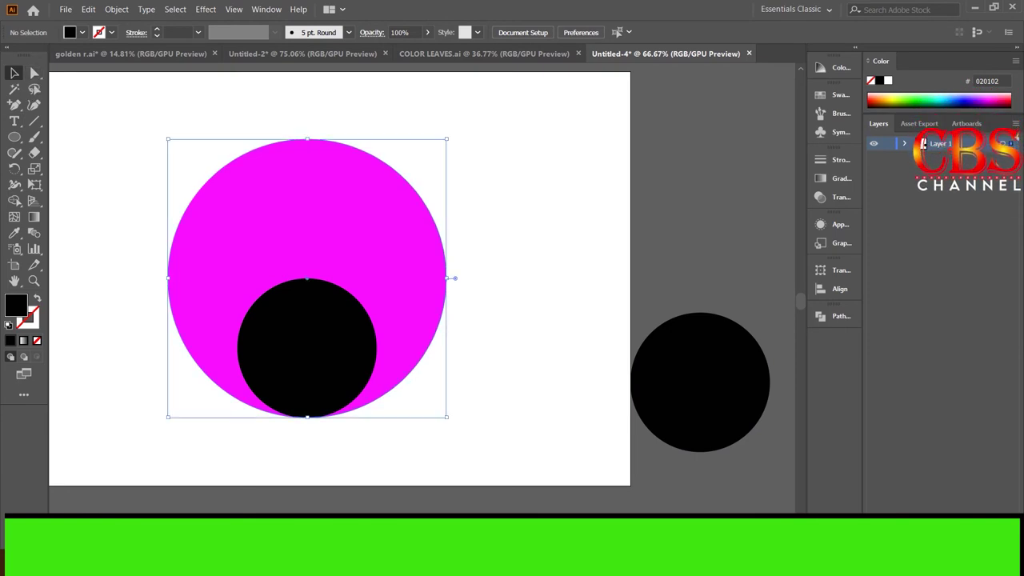
click(307, 348)
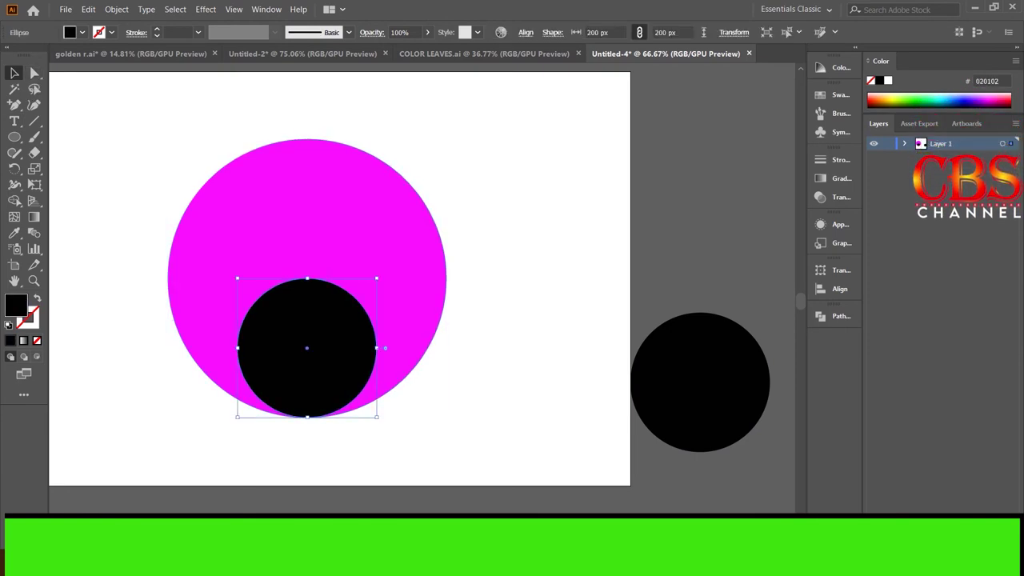
shift+click(416, 240)
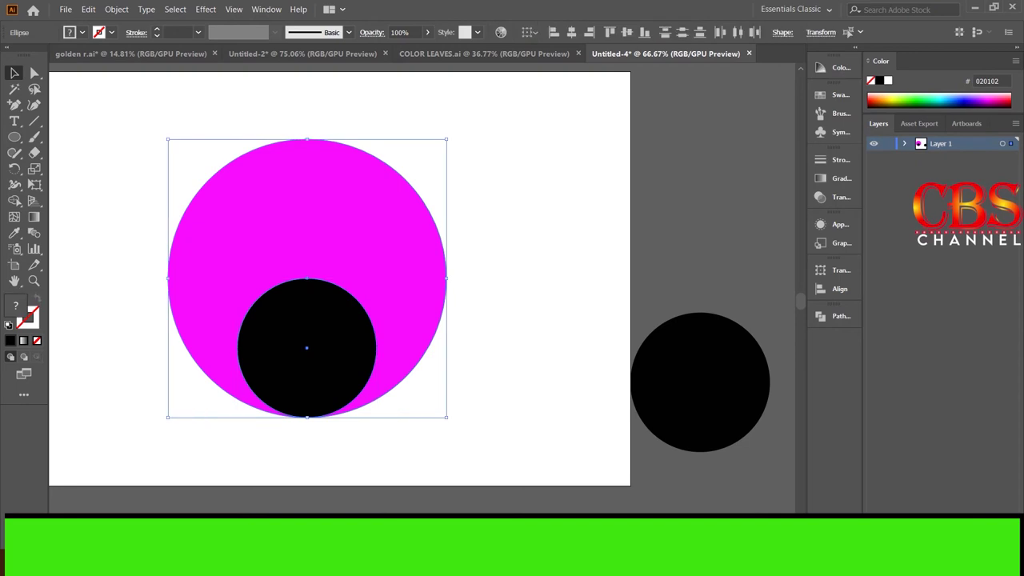
click(453, 277)
click(454, 278)
click(307, 348)
shift+click(416, 240)
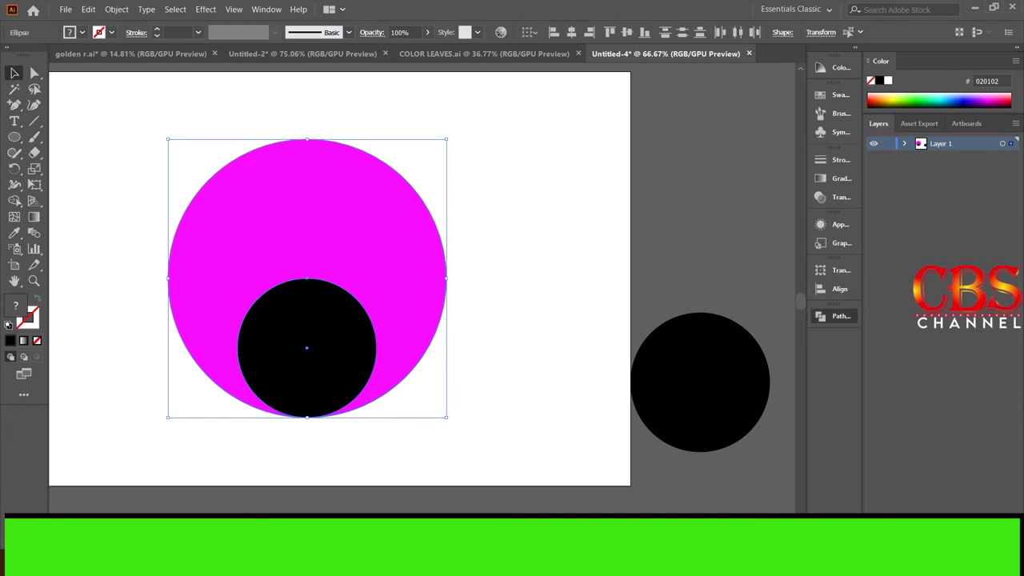
click(835, 316)
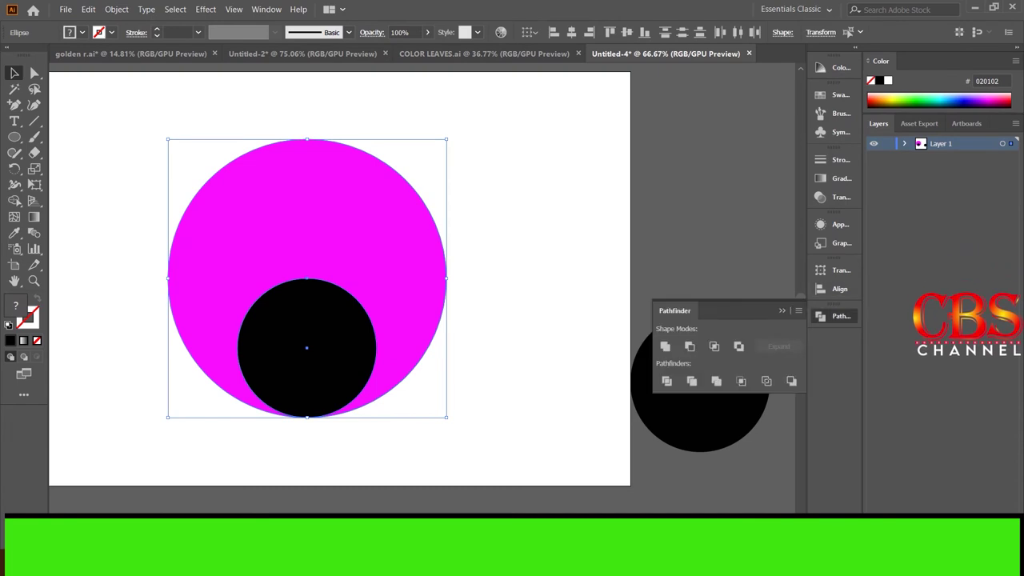
click(689, 345)
key(ctrl+shift+a)
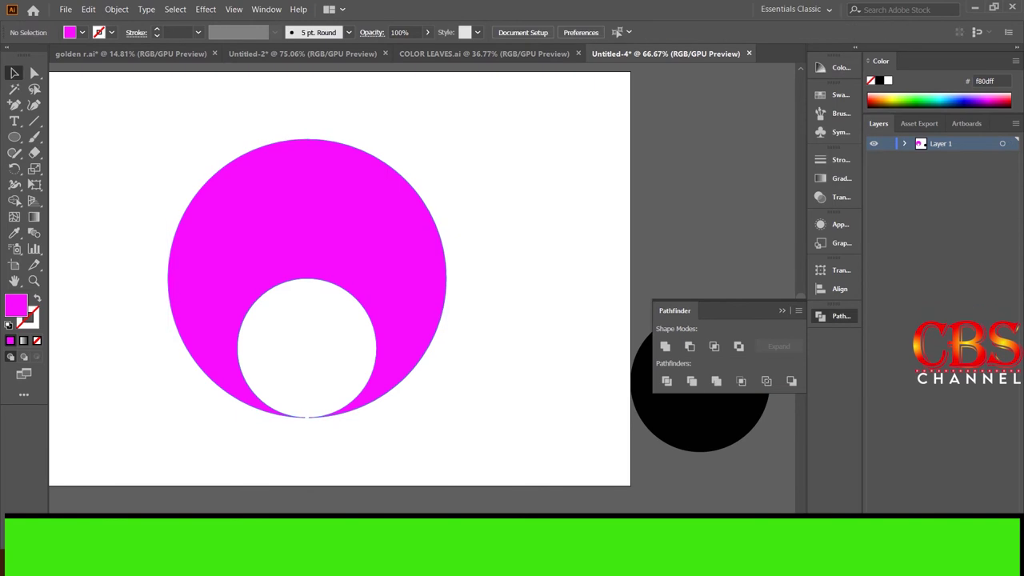
- Ungroup the divided magenta pieces
click(308, 208)
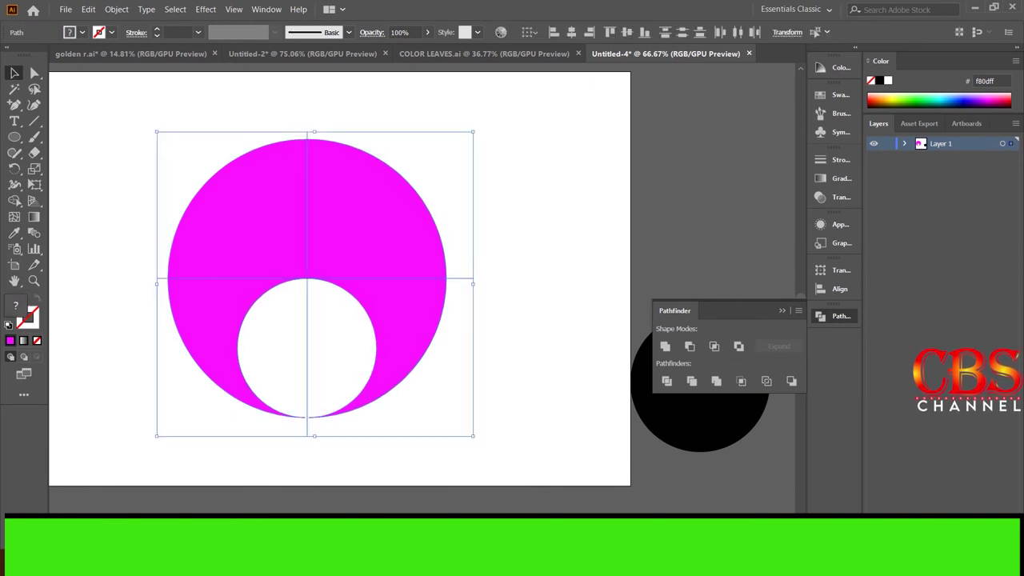
key(ctrl+shift+a)
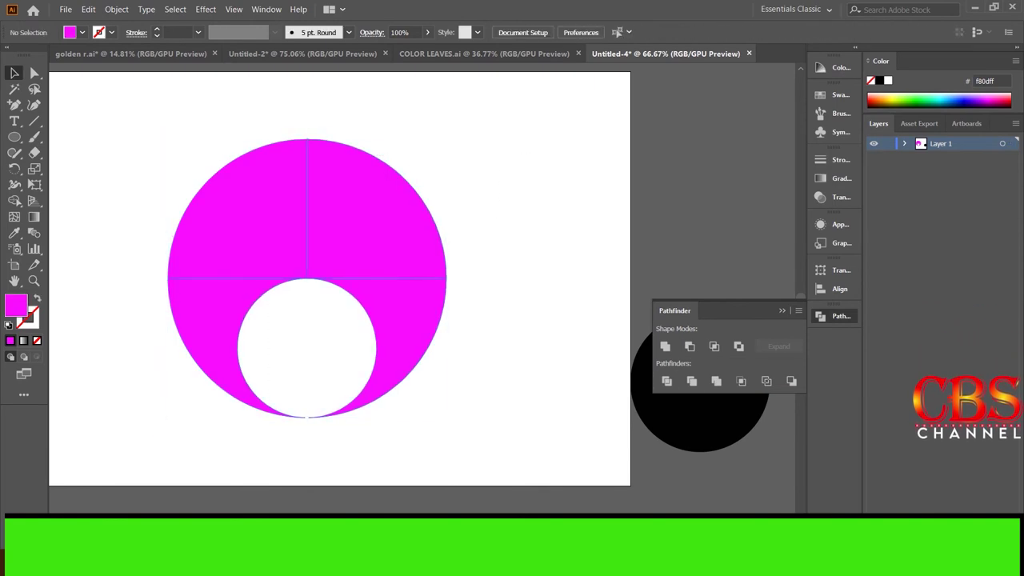
right_click(413, 237)
click(480, 334)
- Delete the upper-right, upper-left and lower-right pieces, keeping the lower-left crescent
click(376, 232)
right_click(376, 237)
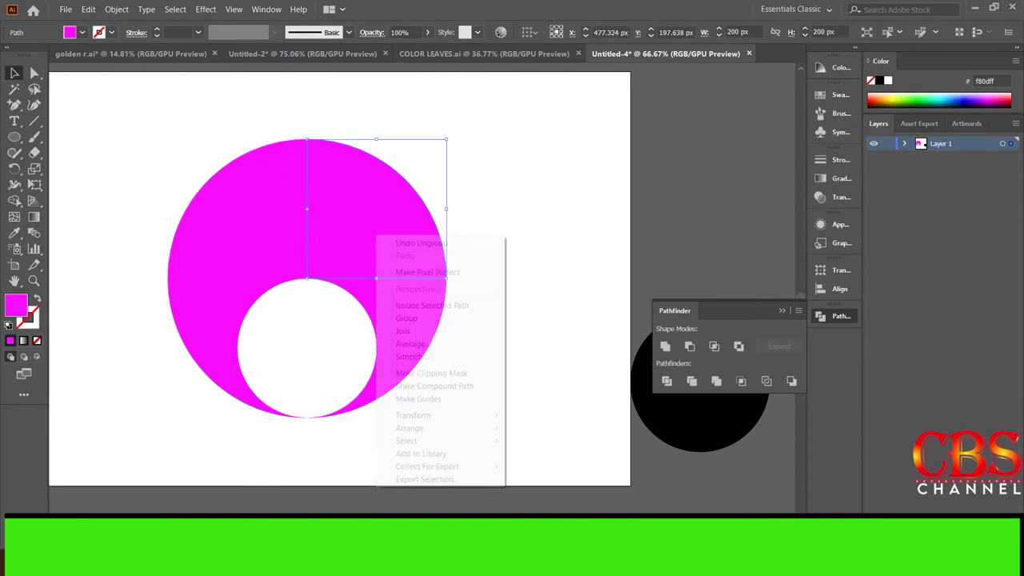
key(Escape)
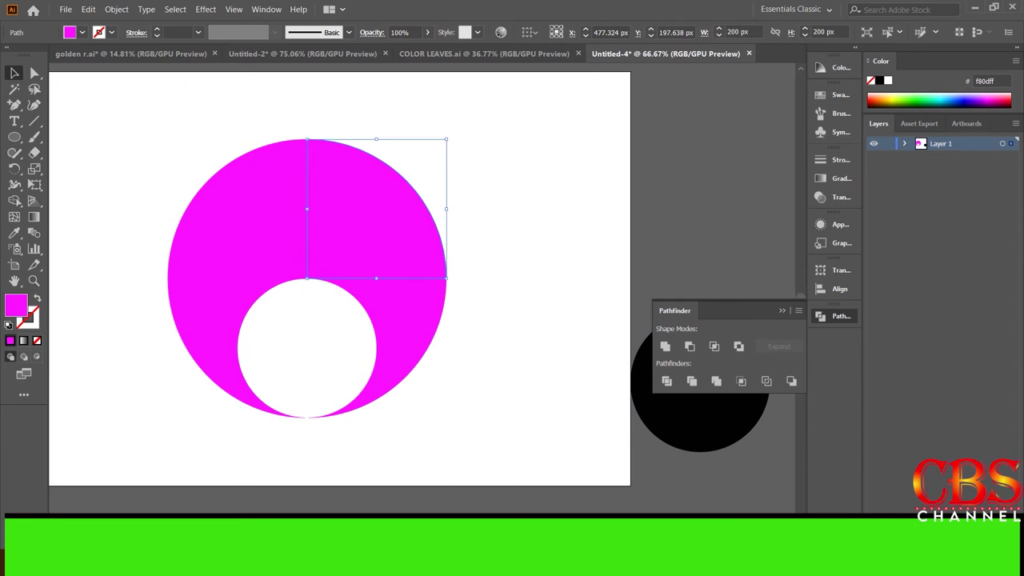
key(Delete)
click(232, 208)
key(Delete)
click(416, 336)
key(Delete)
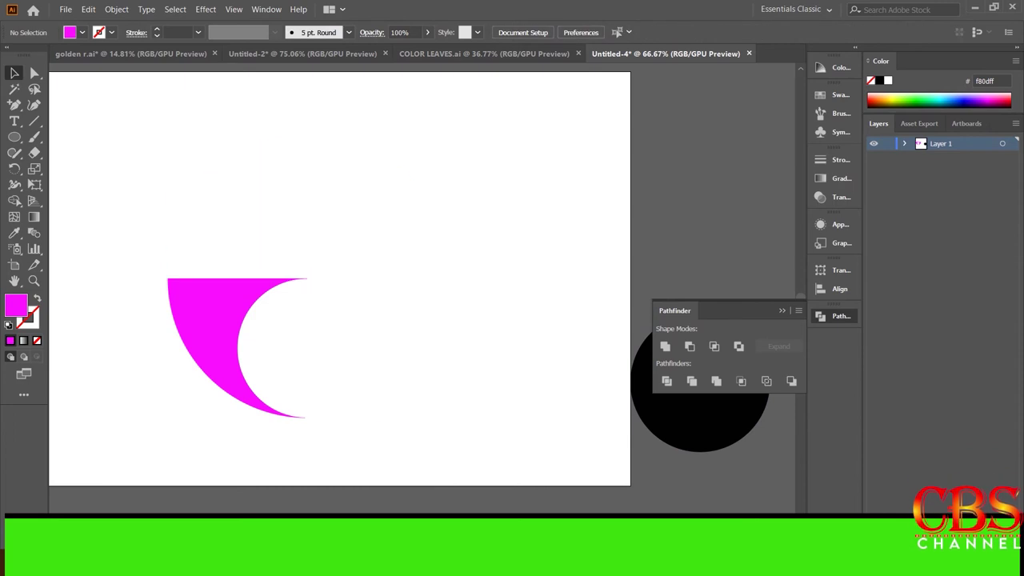
click(184, 320)
- Remove the crescent's top-right anchor and drag the inner curve's handle into a pointed leaf
key(ctrl+1)
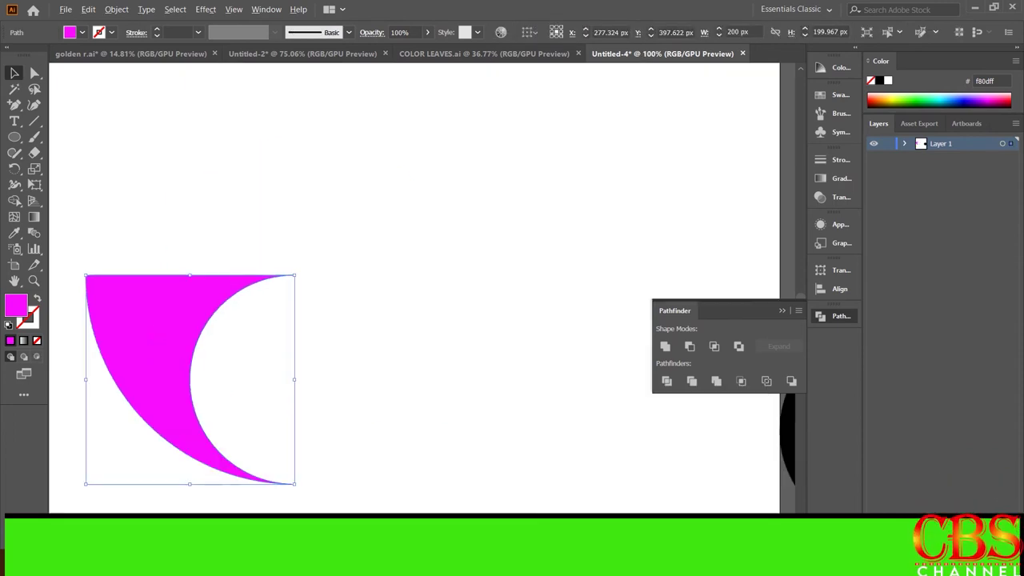
drag(192, 384, 266, 314)
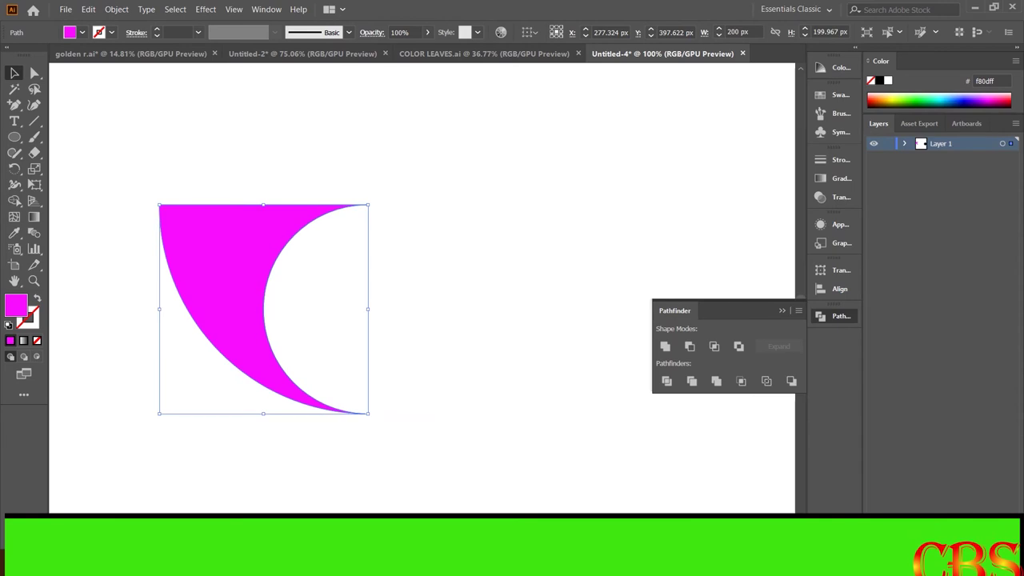
drag(15, 104, 36, 121)
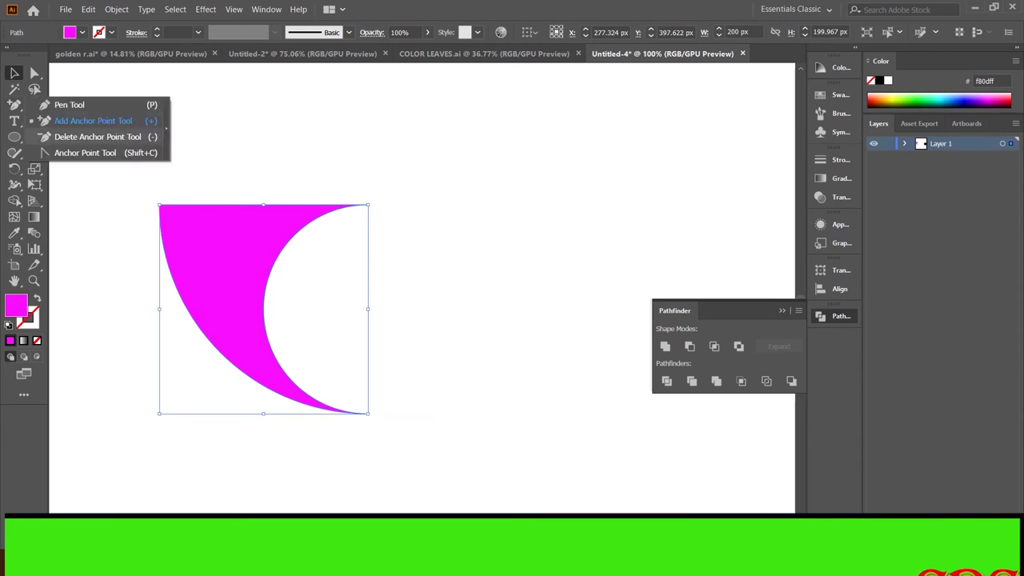
click(88, 121)
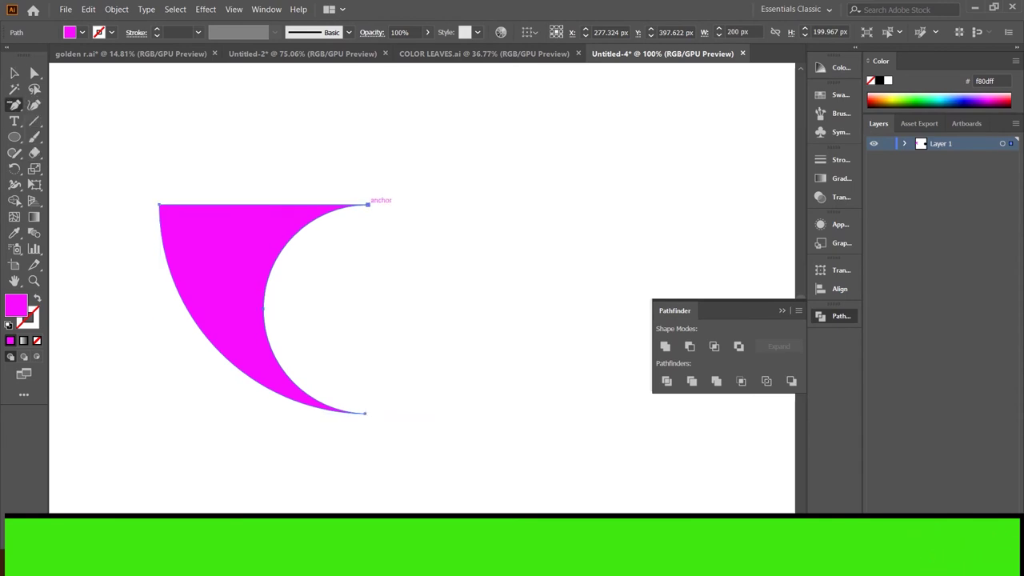
click(368, 204)
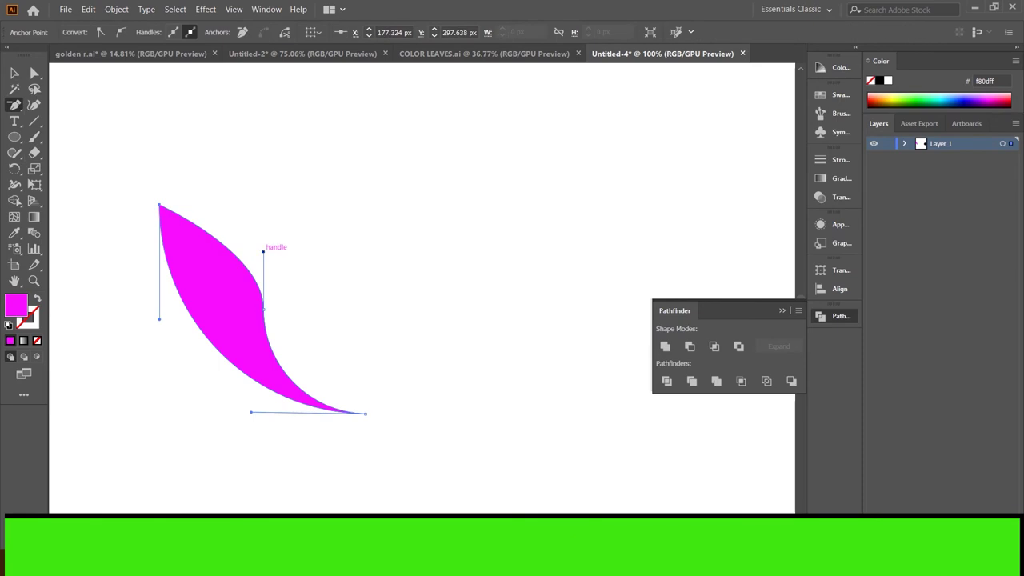
drag(262, 251, 248, 236)
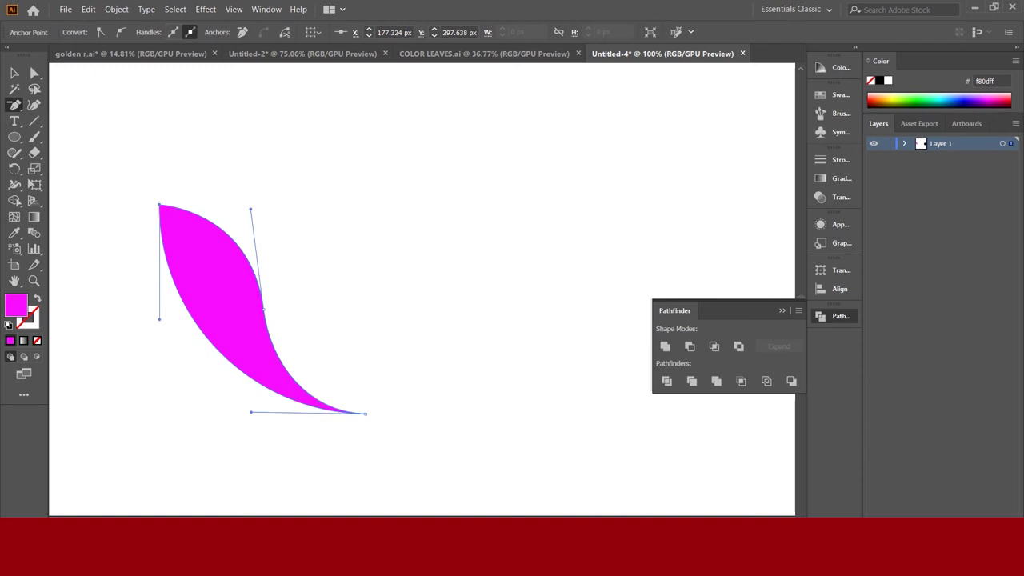
key(v)
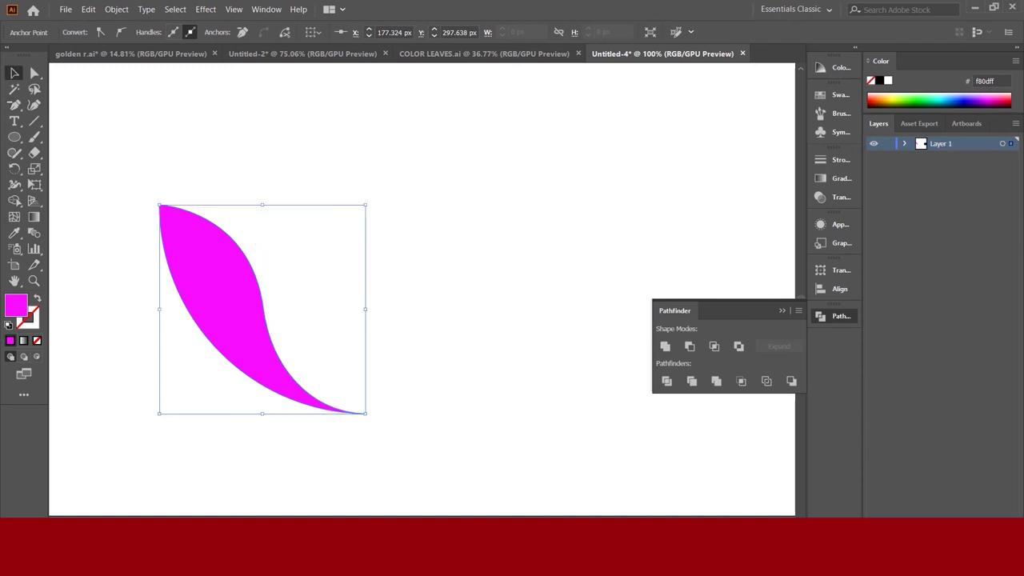
key(ctrl+minus)
- Place the black circle copy against the magenta leaf's right side, then select the leaf
drag(764, 410, 400, 378)
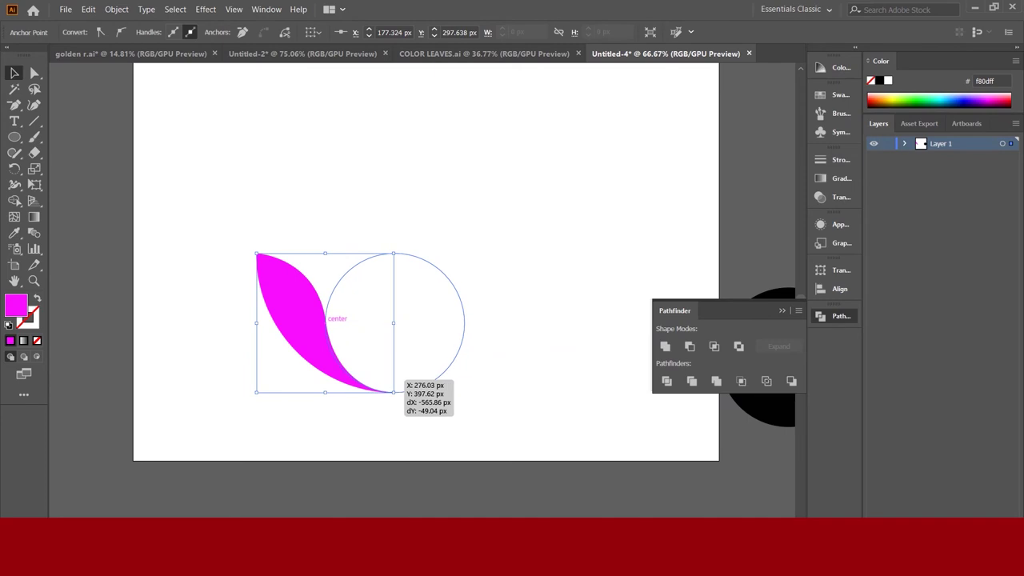
drag(399, 378, 399, 378)
key(ctrl+shift+a)
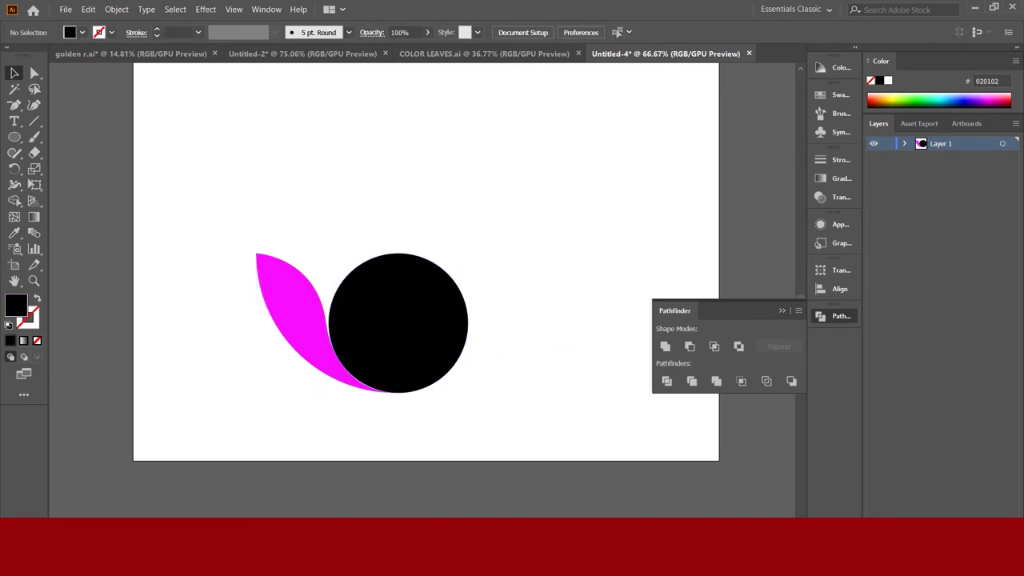
click(288, 312)
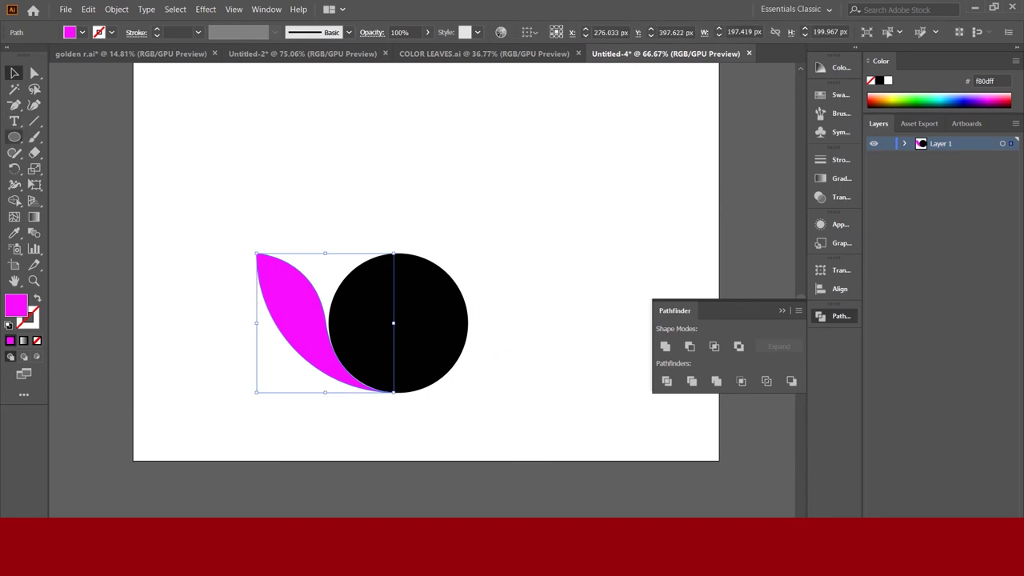
click(15, 168)
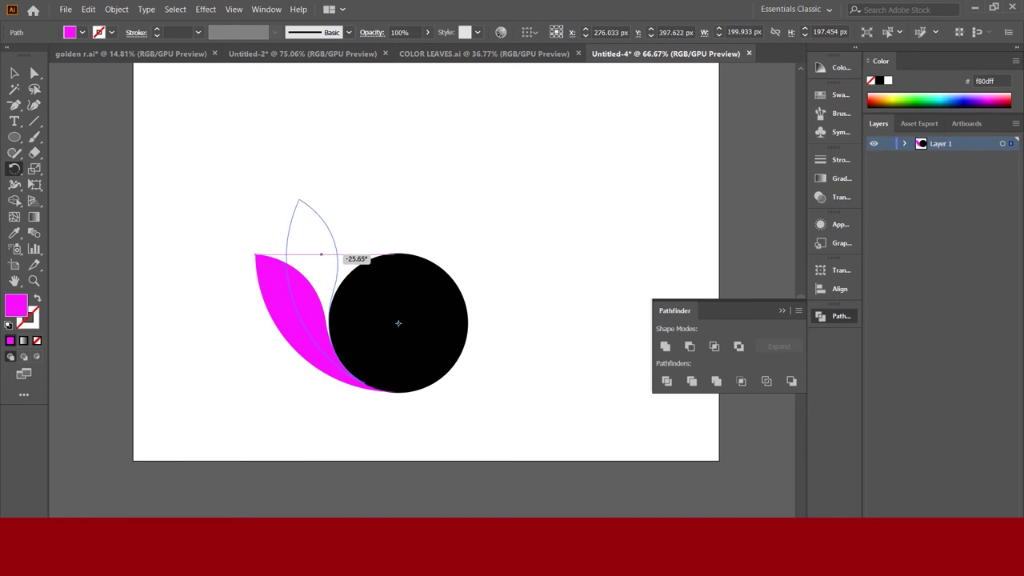
- Fan rotated copies of the leaf around the circle, then delete the black circle
drag(336, 255, 337, 254)
key(ctrl+d)
key(ctrl+d)
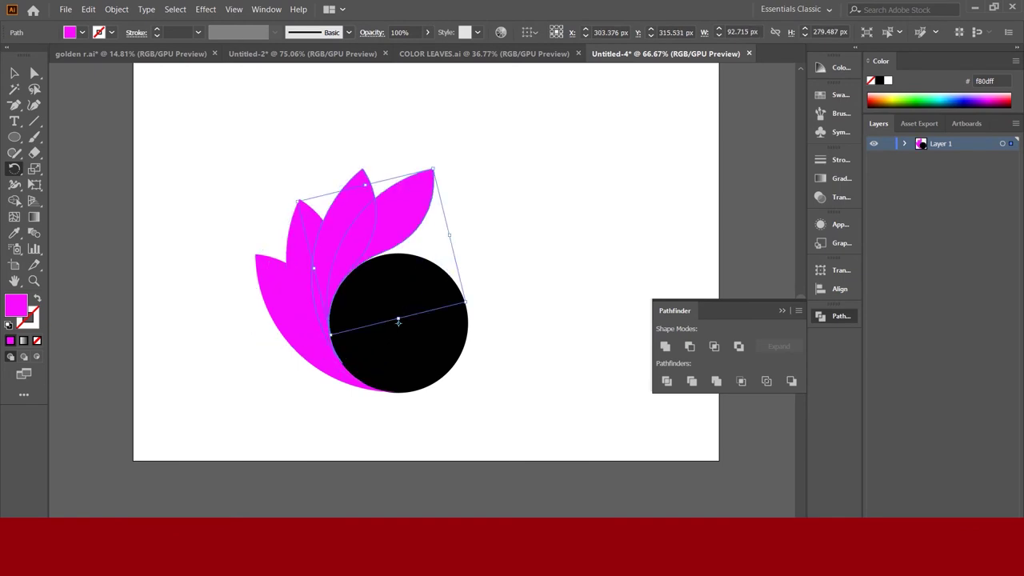
key(ctrl+d)
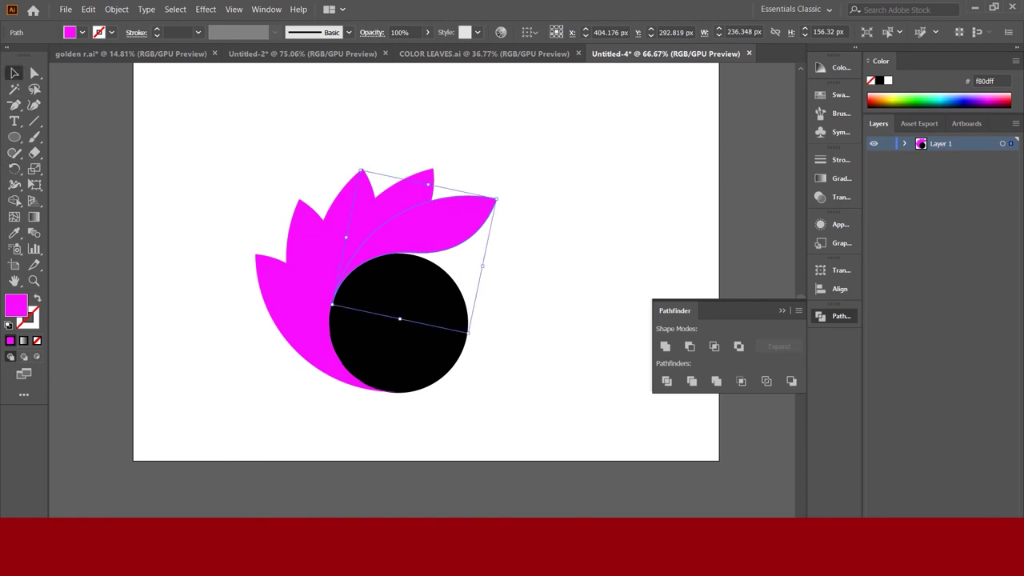
key(ctrl+shift+a)
key(Delete)
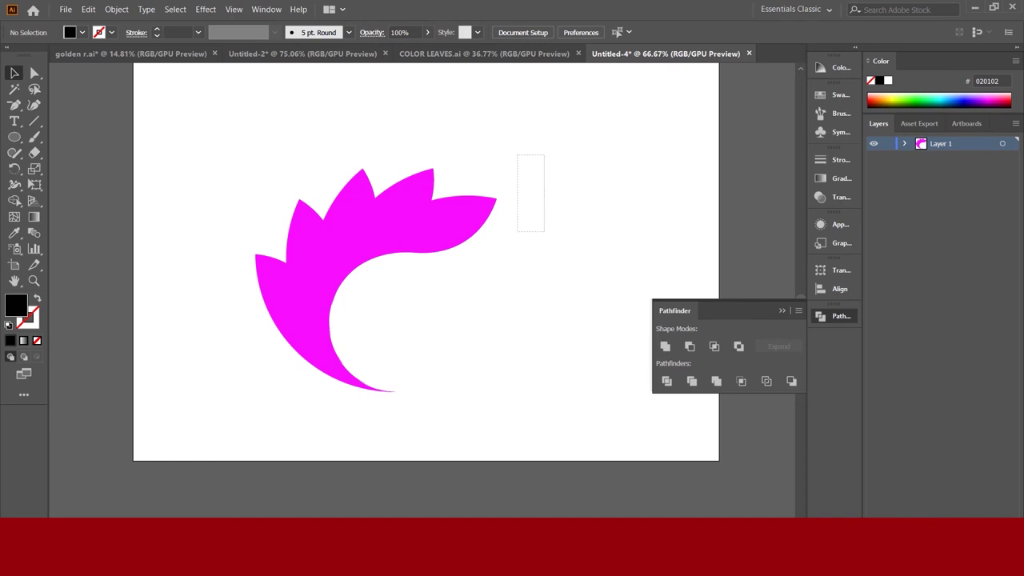
- Divide all the overlapping petals with Pathfinder and ungroup the pieces
key(ctrl+a)
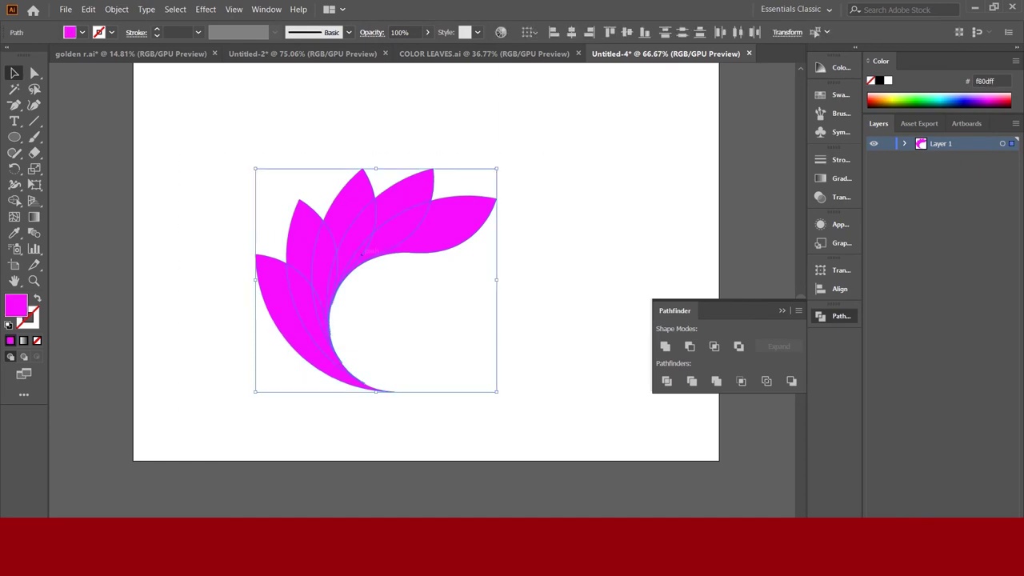
click(667, 381)
click(487, 230)
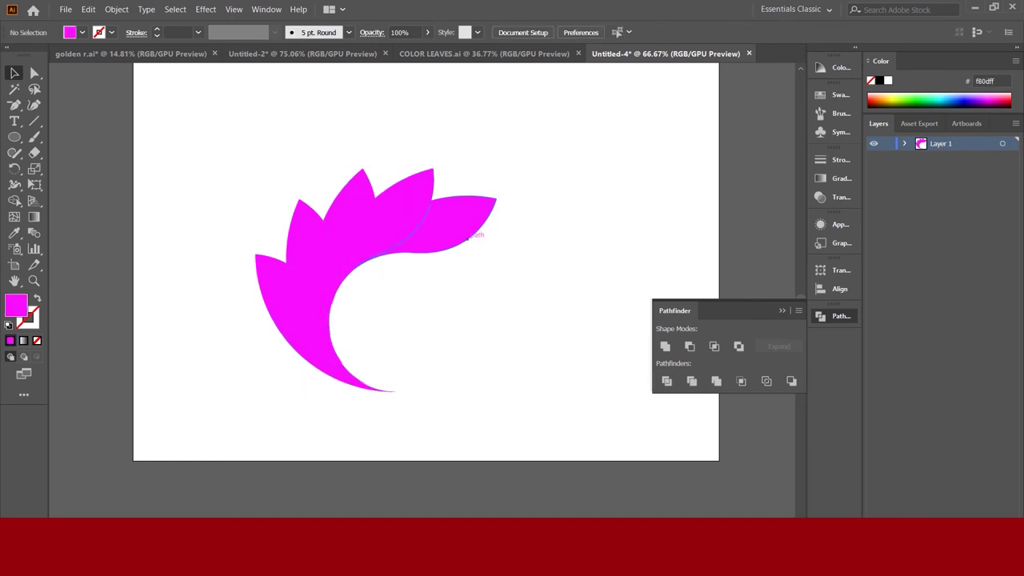
right_click(469, 239)
click(504, 336)
click(544, 304)
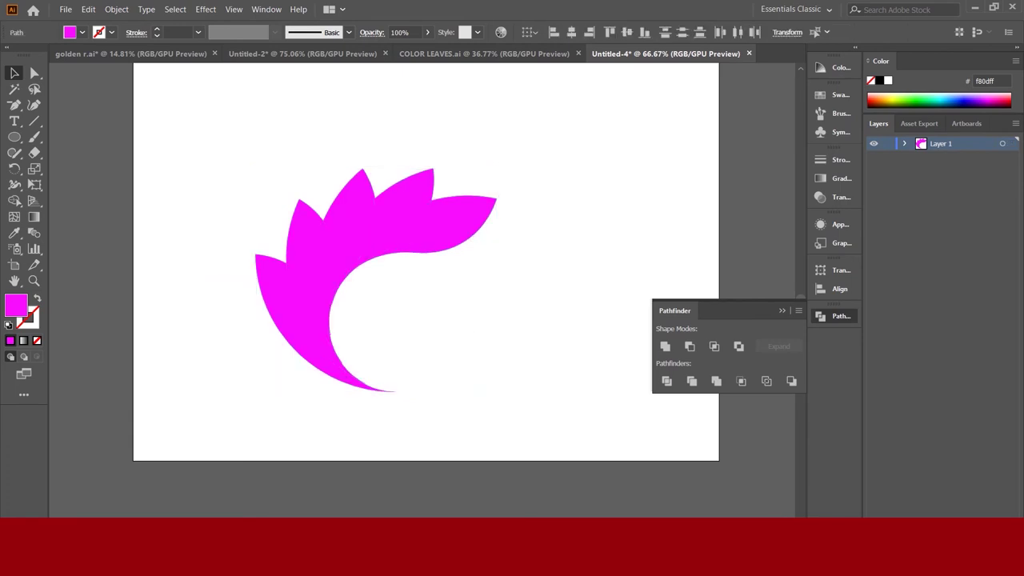
- Delete the upper-right petal piece, leaving a four-petal magenta shape
click(464, 228)
key(Delete)
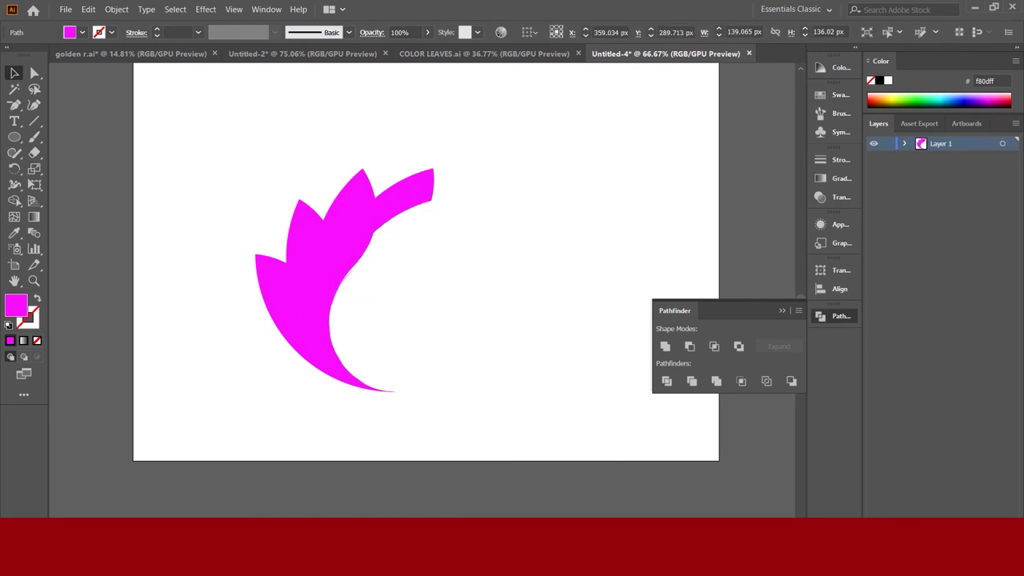
click(364, 258)
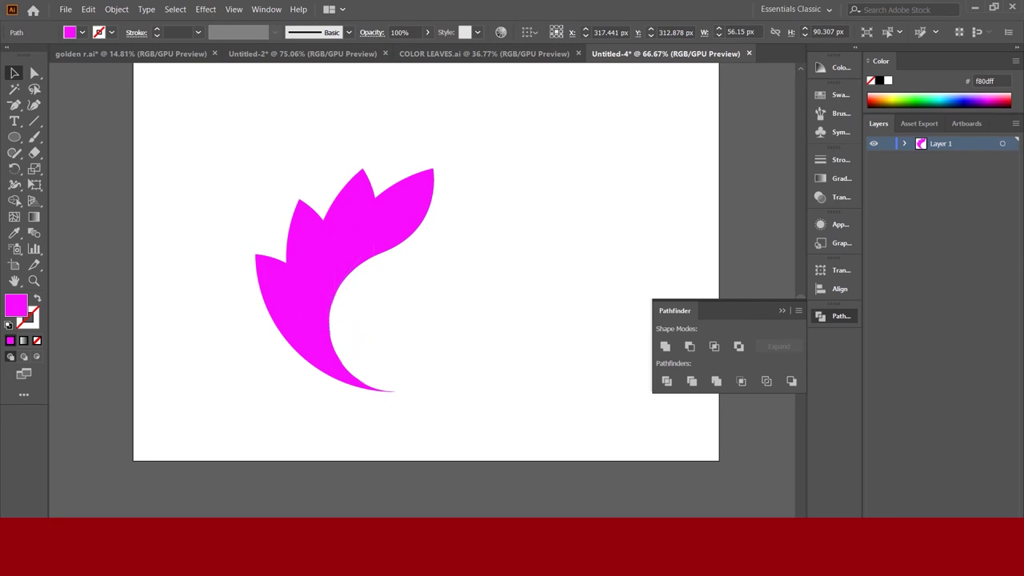
key(ctrl+shift+a)
click(303, 54)
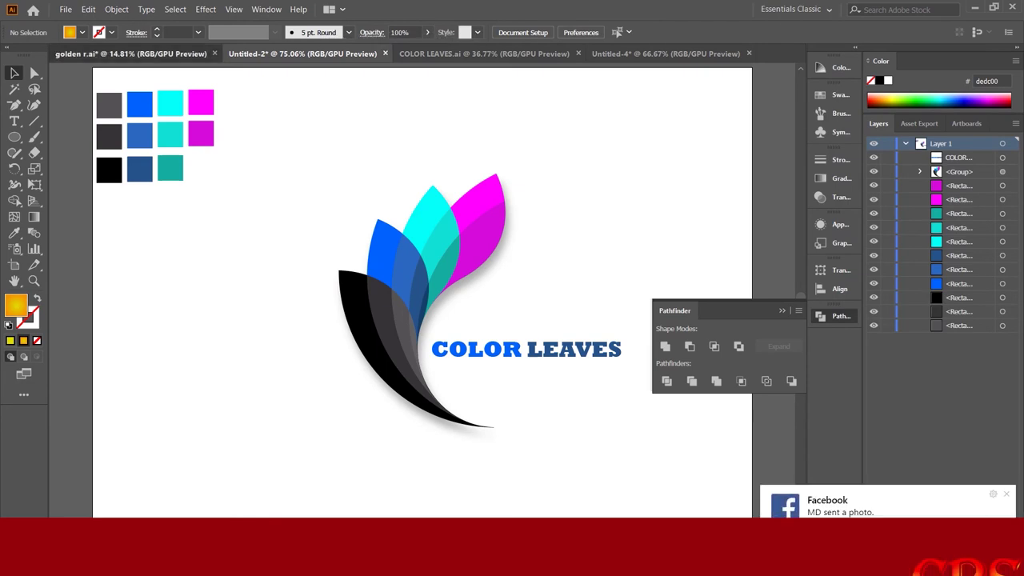
click(131, 53)
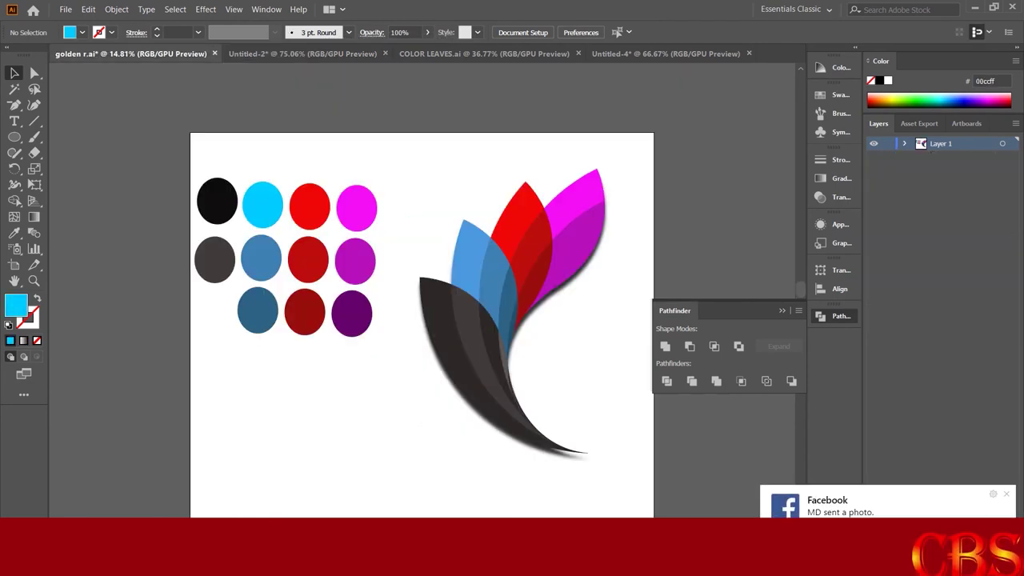
click(303, 53)
key(ctrl+Tab)
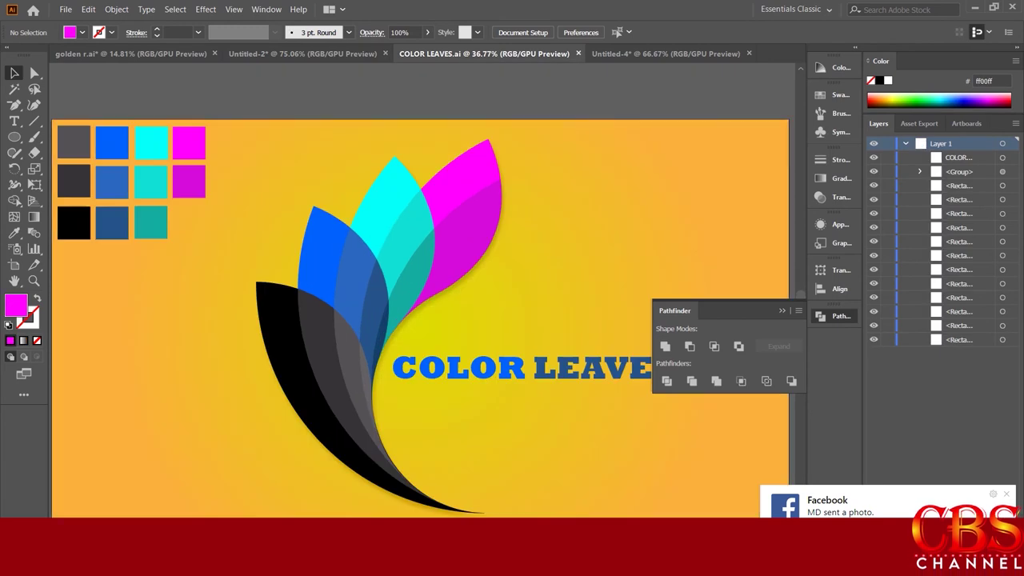
click(419, 326)
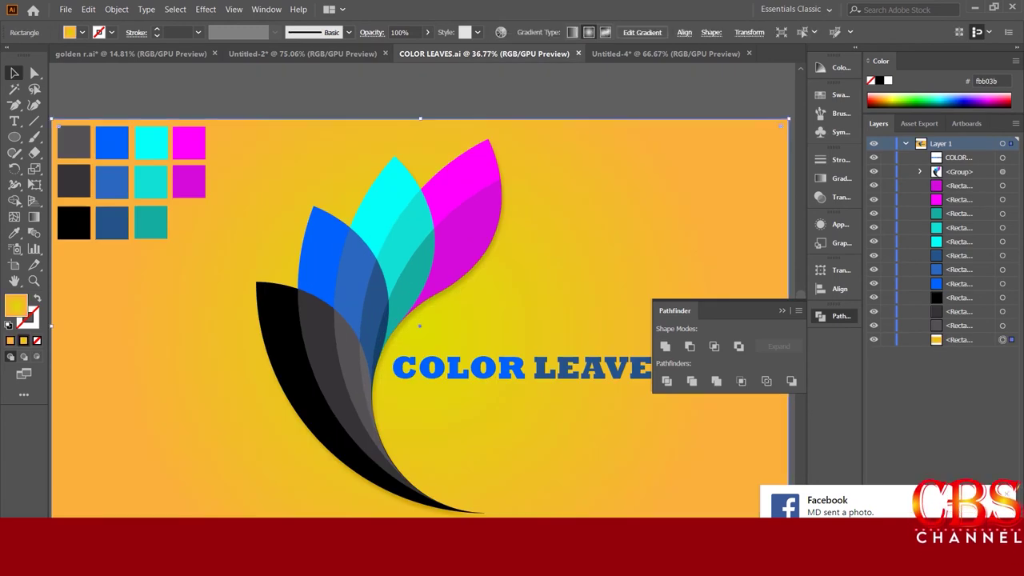
click(303, 54)
key(Delete)
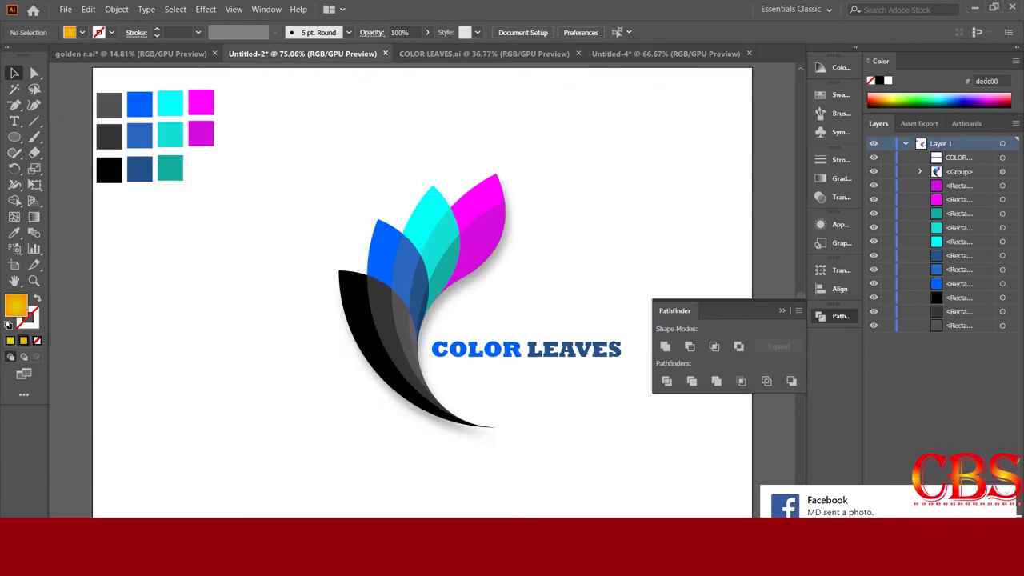
key(ctrl+a)
key(ctrl+Tab)
key(ctrl+Tab)
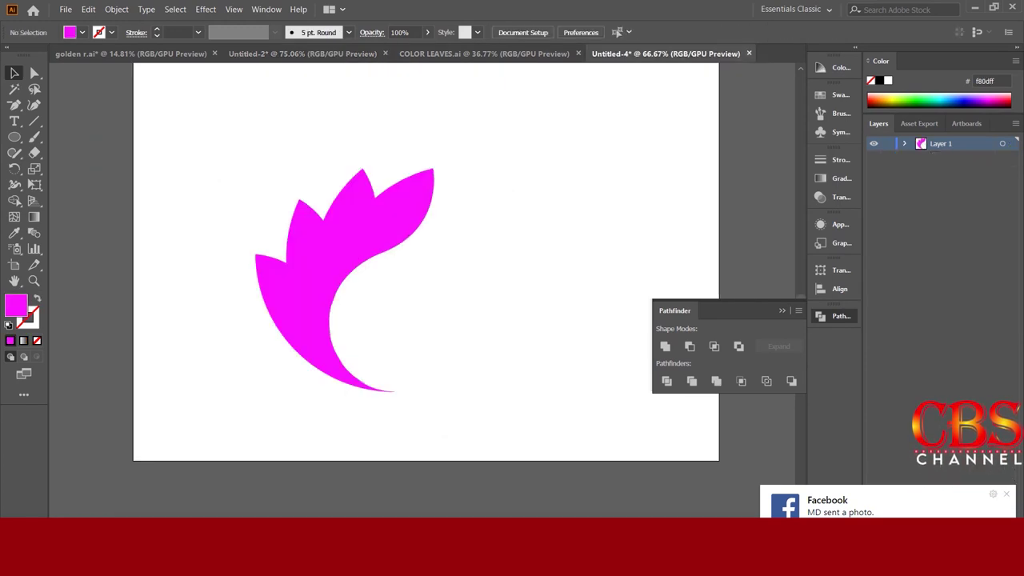
- Paste the colour swatches at the artboard's top-left, then fill the magenta and middle petals darker magenta and cyan
key(ctrl+v)
drag(422, 296, 204, 148)
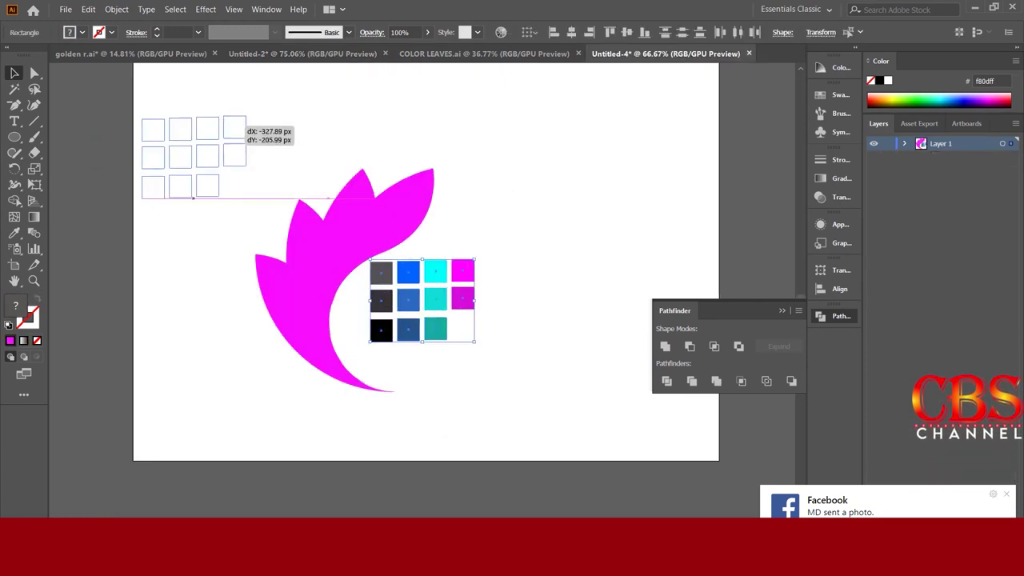
click(416, 241)
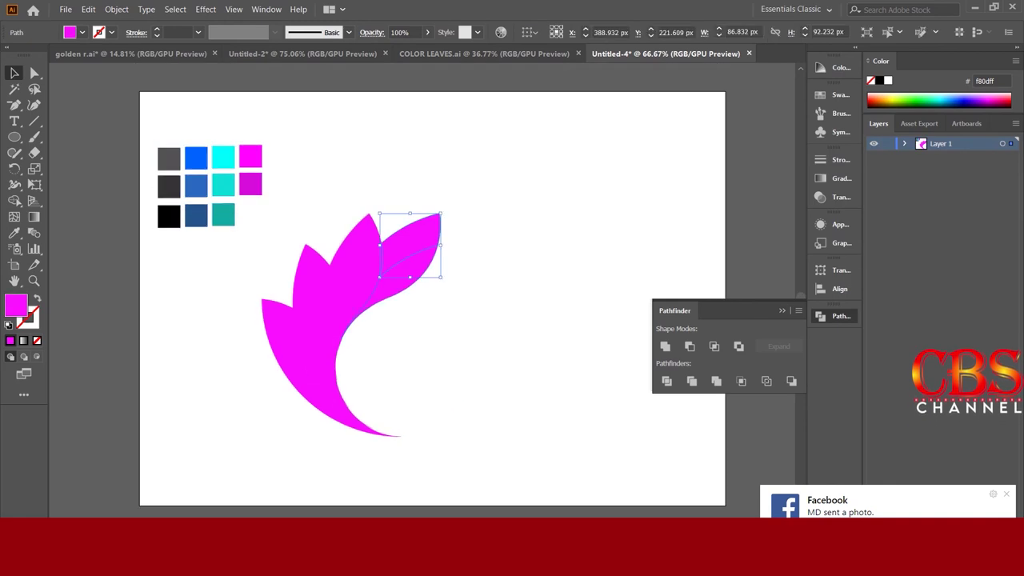
click(384, 292)
key(i)
click(250, 184)
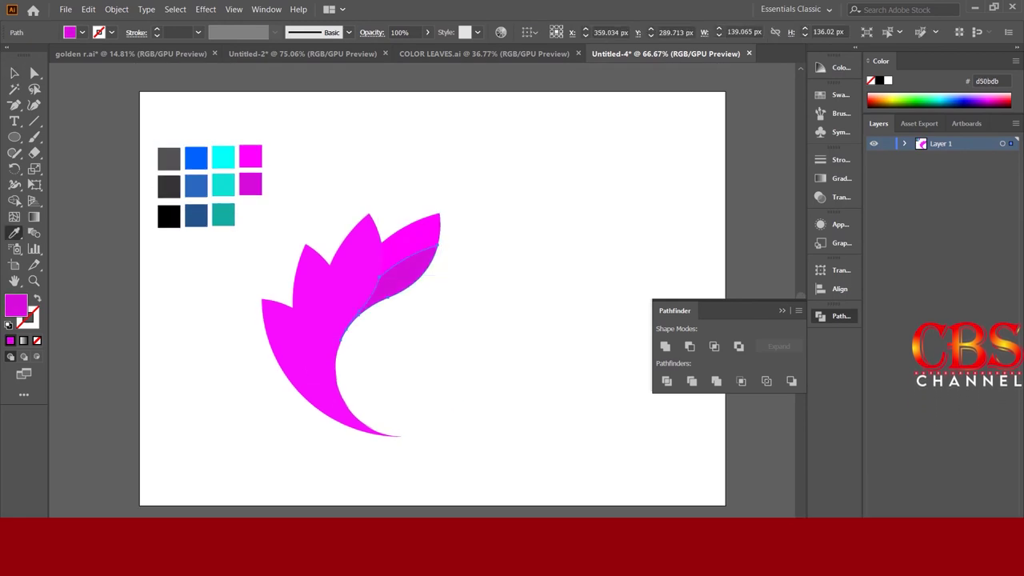
ctrl+click(357, 240)
click(223, 183)
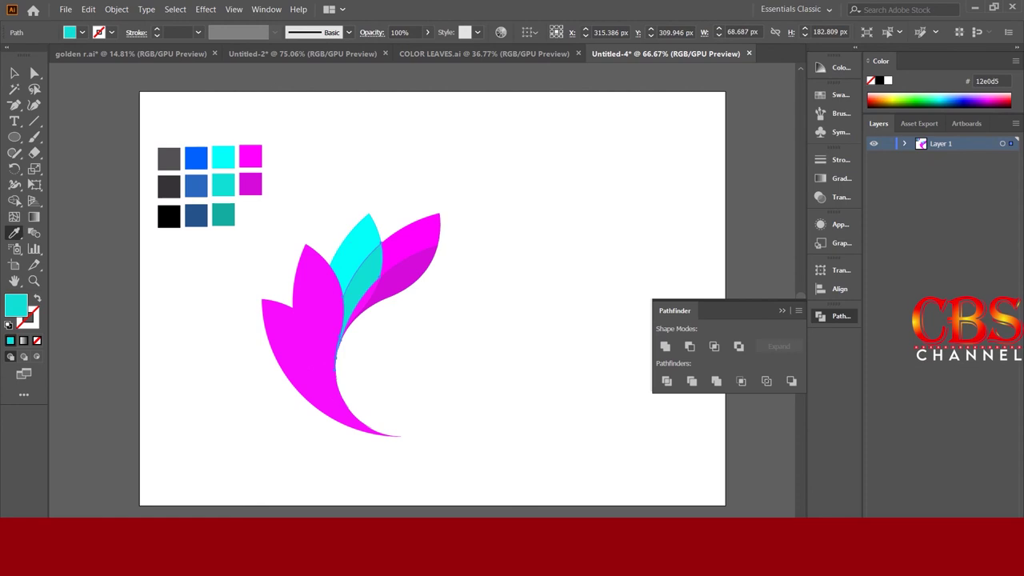
- Fill the remaining petal pieces bright blue, dark blue, dark grey and black from the swatches
ctrl+click(304, 272)
click(197, 157)
ctrl+click(330, 320)
click(196, 215)
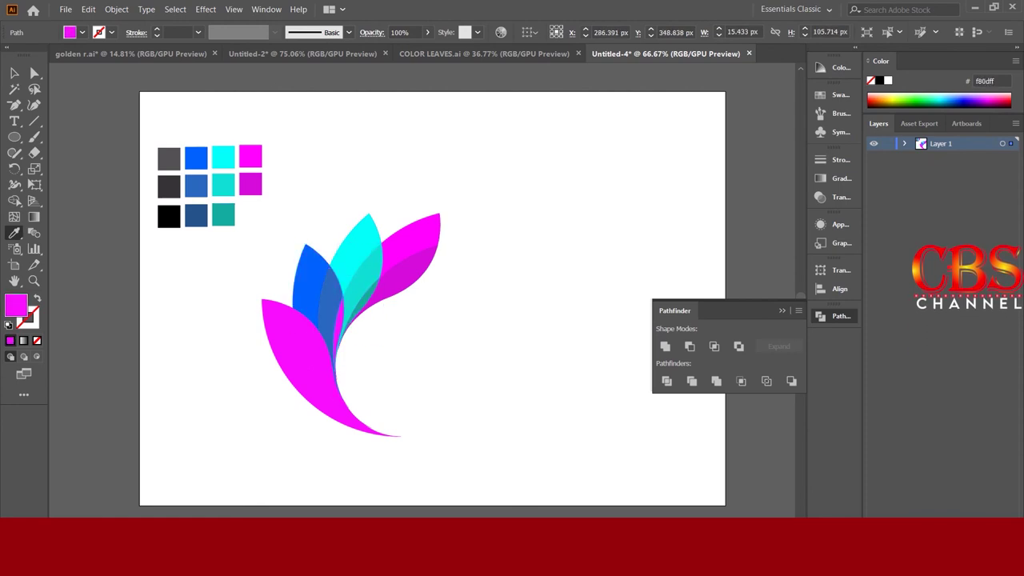
ctrl+click(276, 328)
click(169, 186)
ctrl+click(316, 344)
click(169, 185)
ctrl+click(331, 364)
click(169, 216)
key(ctrl+shift+a)
scroll(358, 403, up, 3)
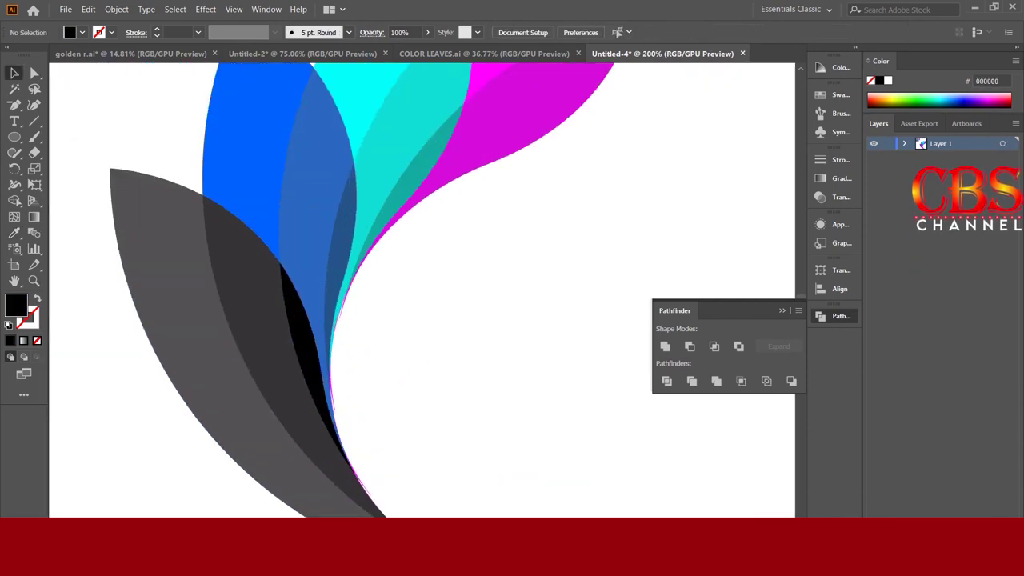
- Zoom in and clear the thin magenta slivers along the inner and lower petal curves
scroll(358, 304, up, 2)
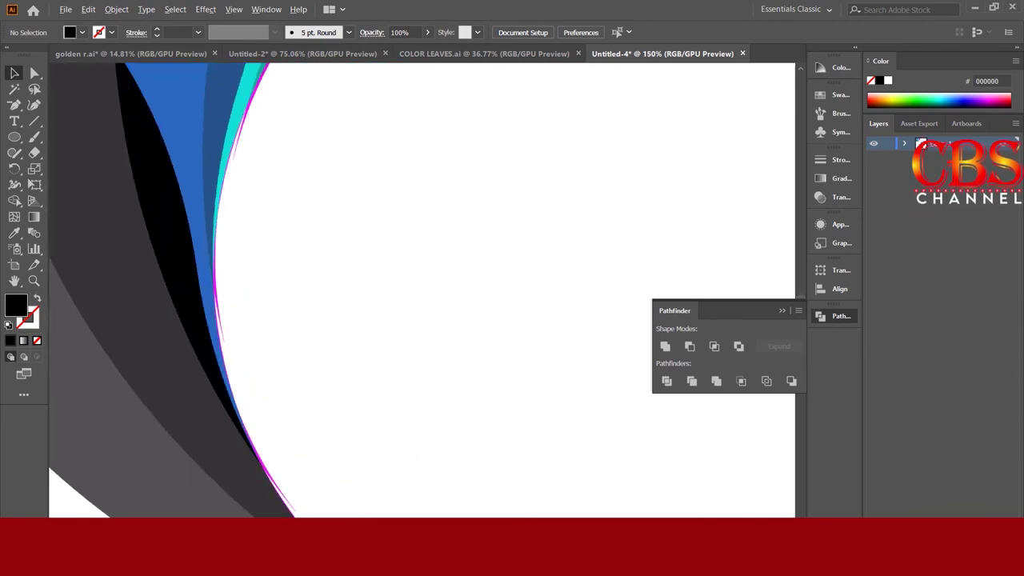
click(218, 280)
click(224, 312)
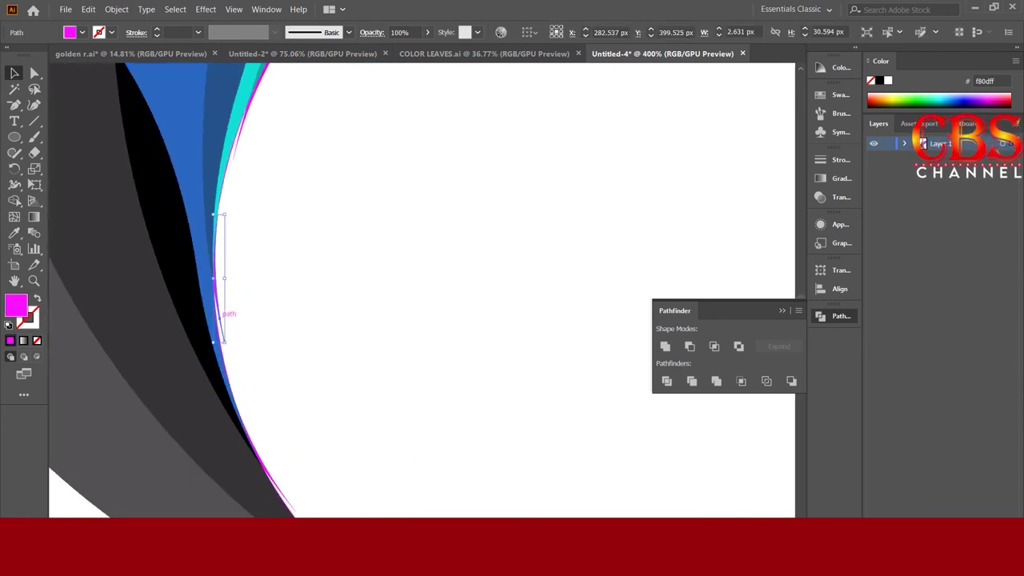
key(ctrl+shift+a)
click(272, 472)
key(ctrl+shift+a)
- Delete the last leftover magenta sliver, then zoom back out to the whole artboard
scroll(400, 288, up, 1)
scroll(400, 288, up, 1)
scroll(400, 288, up, 2)
drag(284, 143, 231, 262)
click(330, 178)
scroll(422, 291, down, 1)
scroll(422, 290, down, 2)
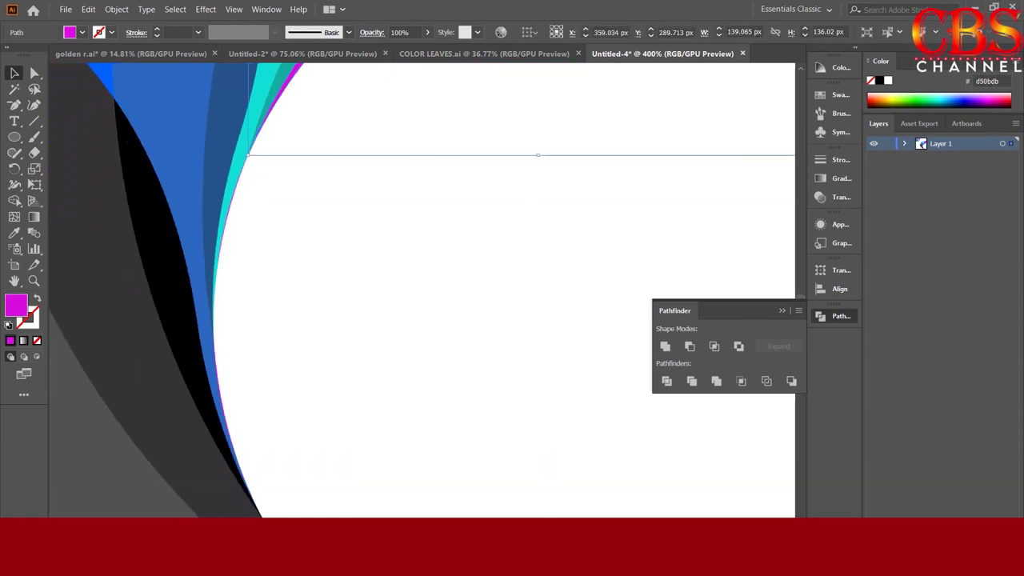
scroll(422, 290, down, 2)
scroll(422, 290, down, 2)
scroll(346, 419, down, 2)
scroll(345, 419, right, 3)
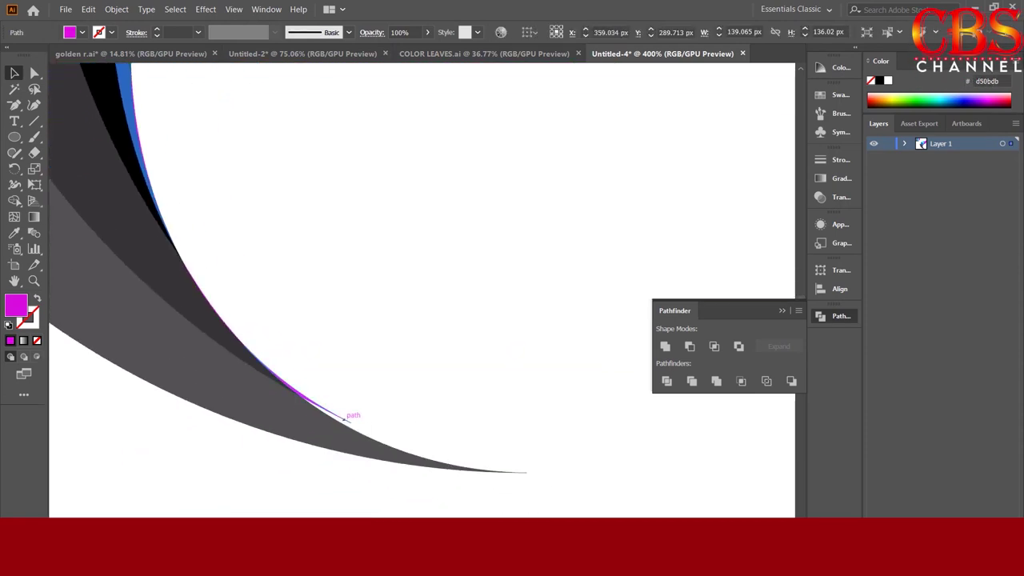
key(Delete)
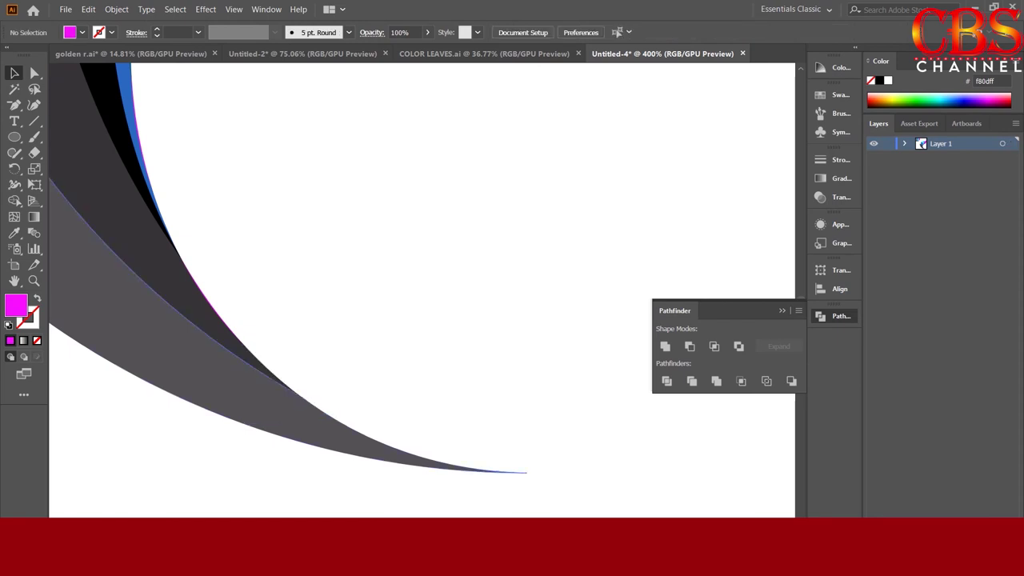
key(ctrl+minus)
key(ctrl+minus)
key(ctrl+minus)
key(ctrl+minus)
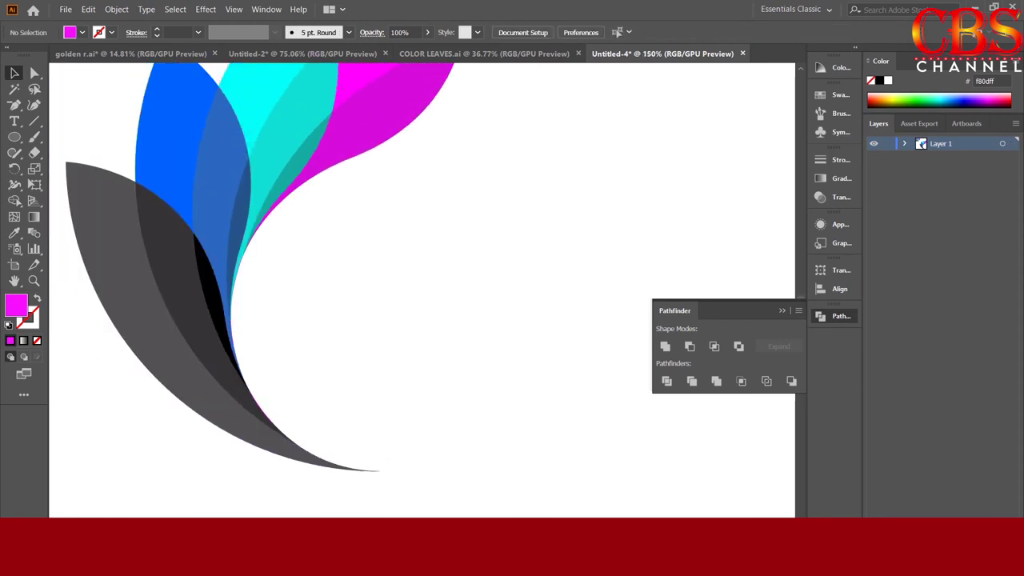
key(ctrl+minus)
scroll(379, 308, up, 1)
scroll(379, 308, up, 2)
scroll(379, 309, up, 1)
scroll(379, 308, up, 1)
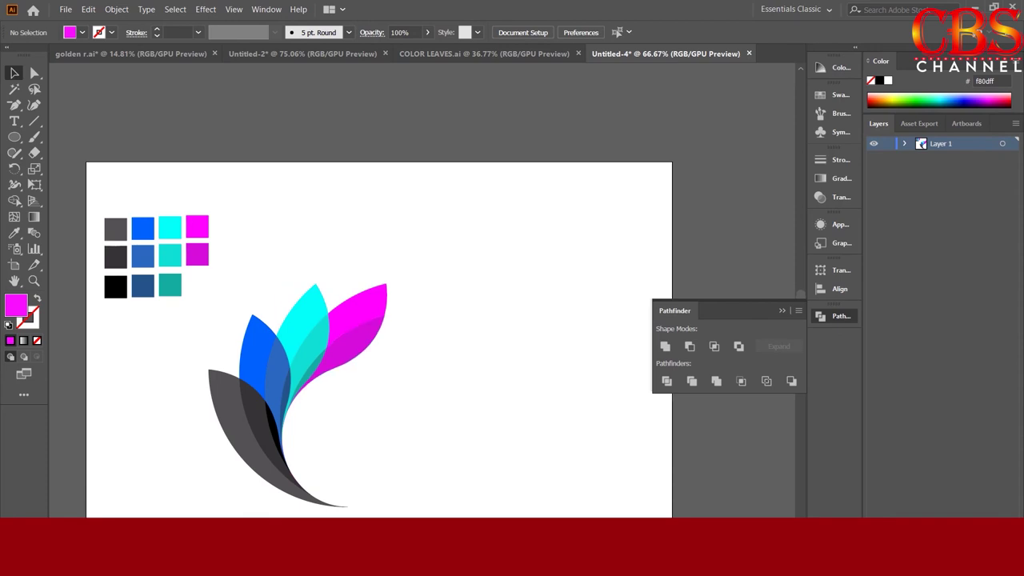
scroll(379, 320, down, 1)
scroll(379, 320, left, 1)
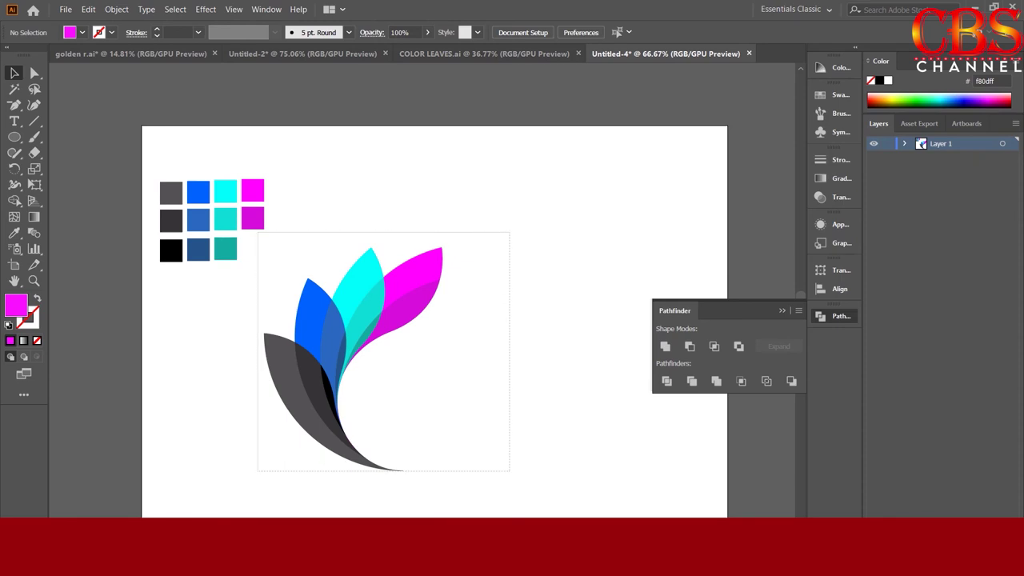
- Group all the flower petal pieces together
drag(259, 232, 509, 471)
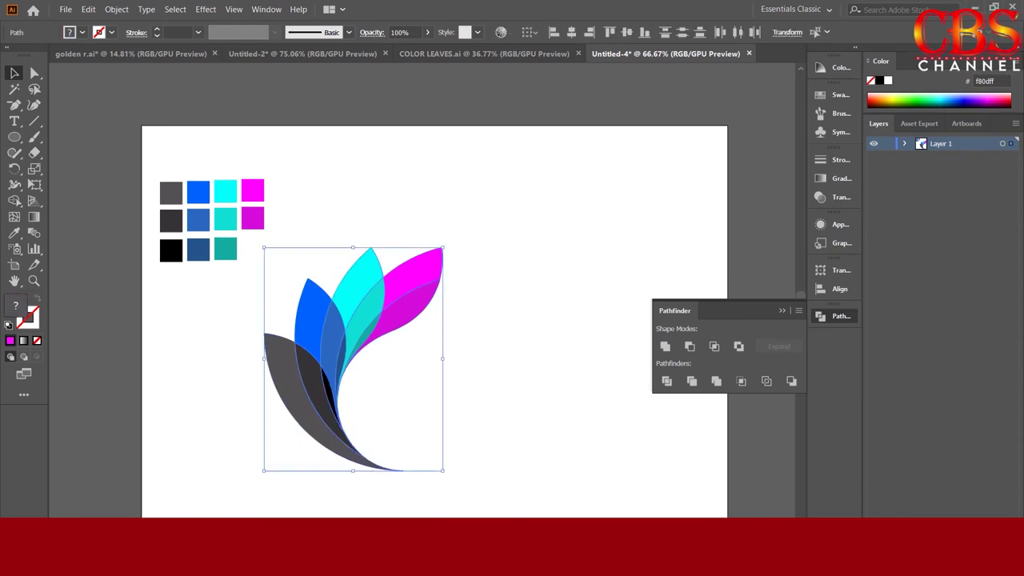
right_click(361, 300)
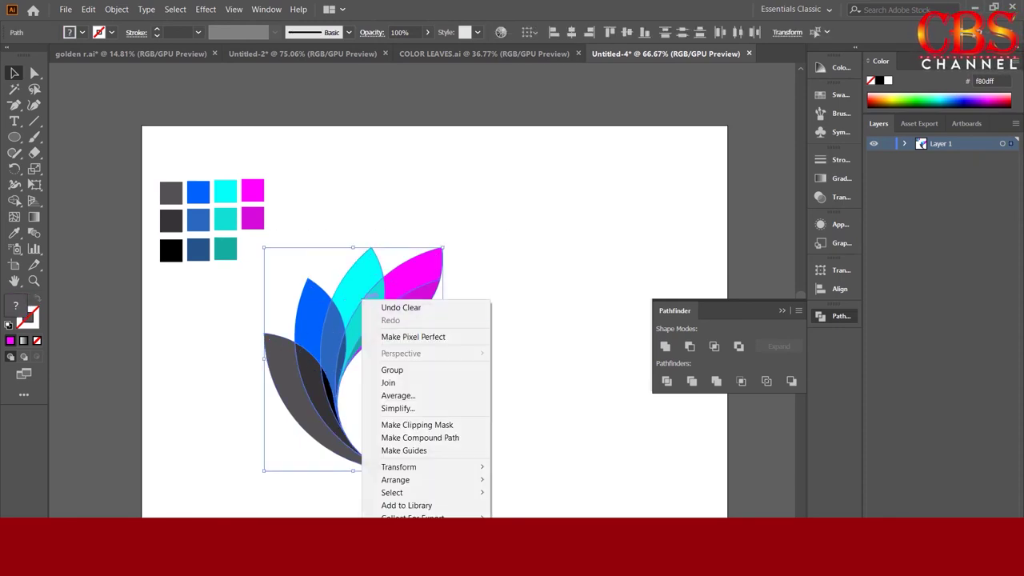
click(392, 369)
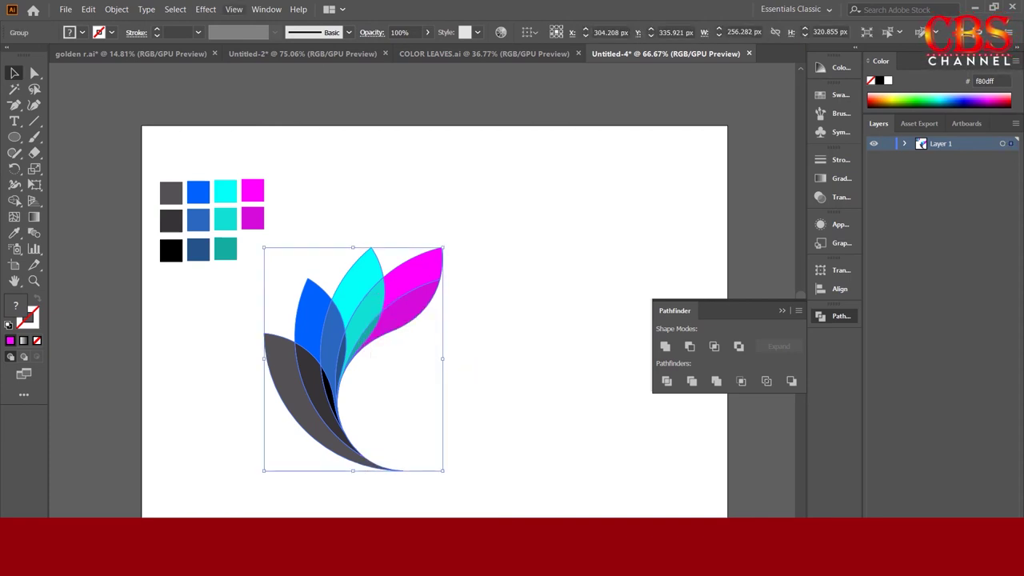
- Apply a Multiply drop shadow (75% opacity, 4/10 px offsets, 5 px blur), moving the group up-right
click(206, 9)
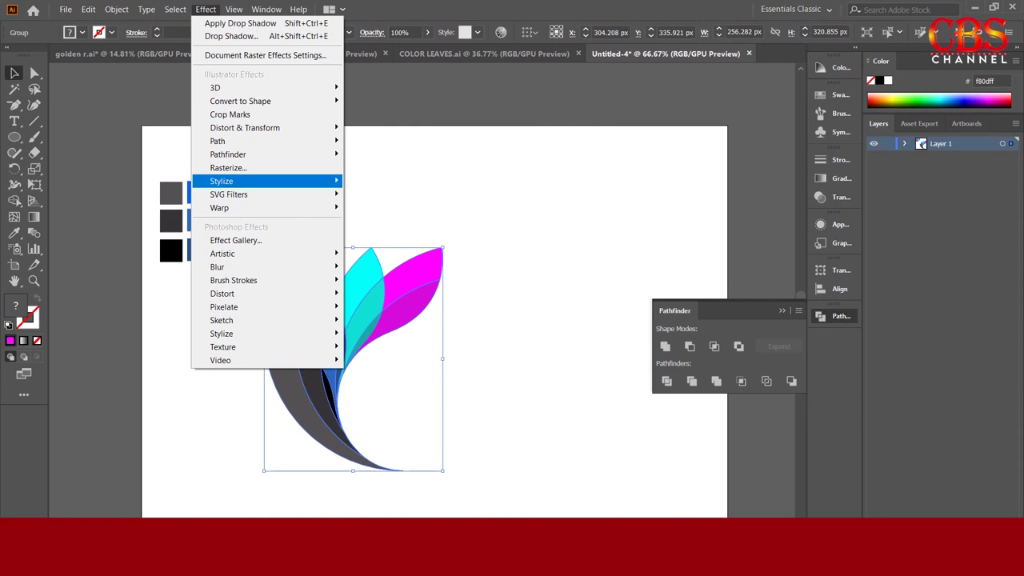
click(387, 181)
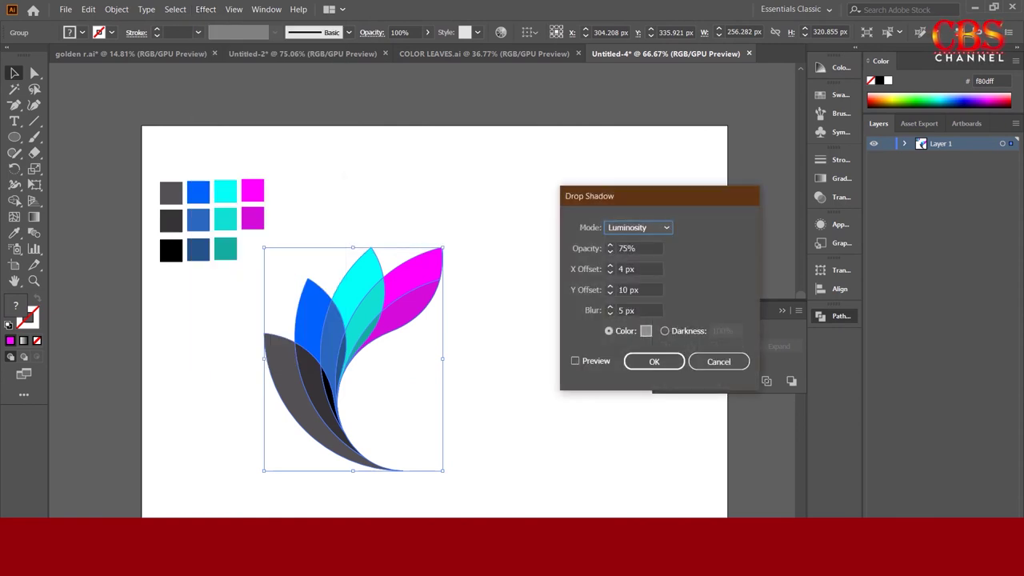
click(576, 361)
click(639, 227)
key(Escape)
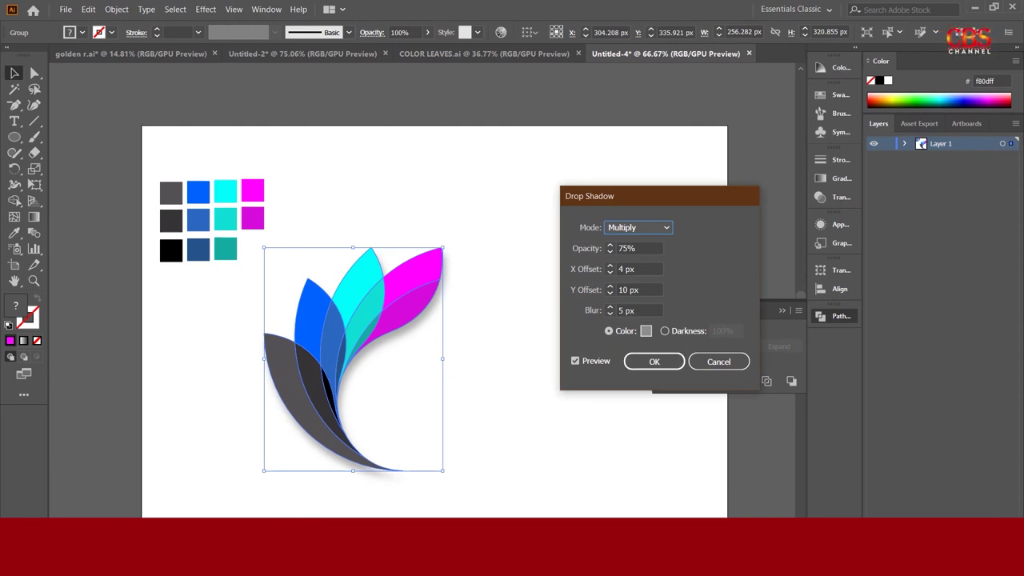
key(Return)
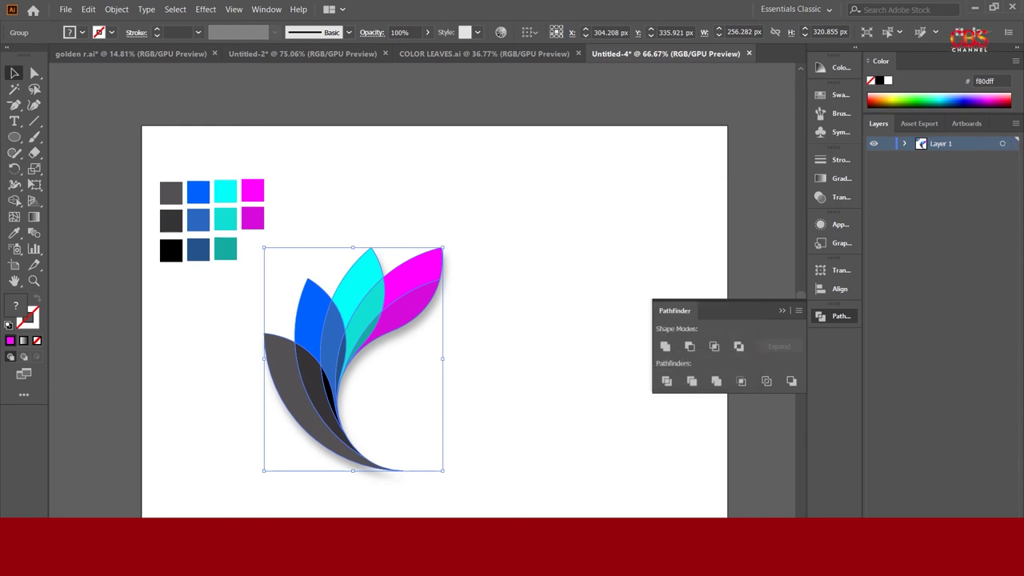
drag(322, 353, 356, 315)
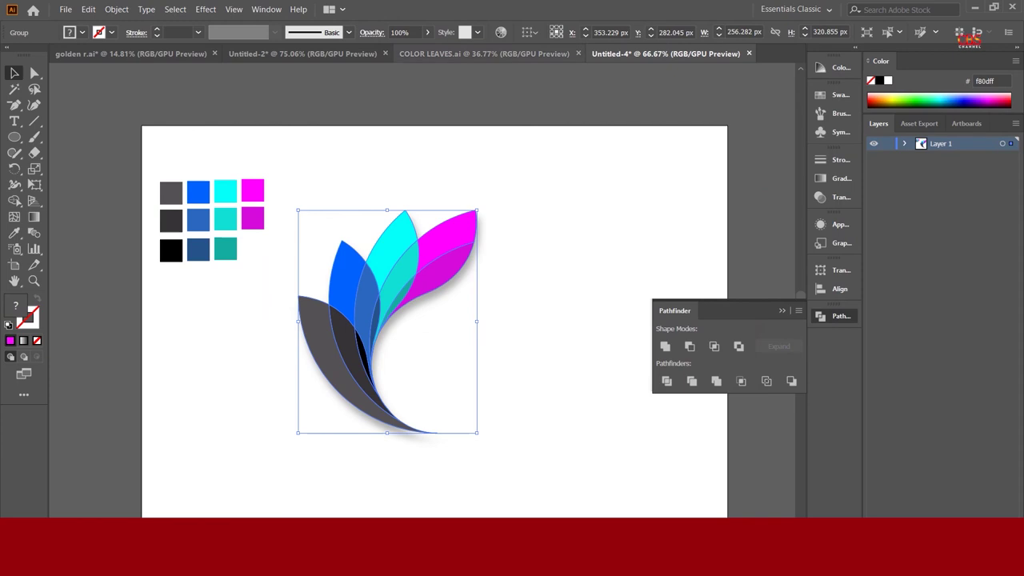
- Align the leaf group to the artboard's horizontal and vertical centre
click(529, 32)
click(562, 77)
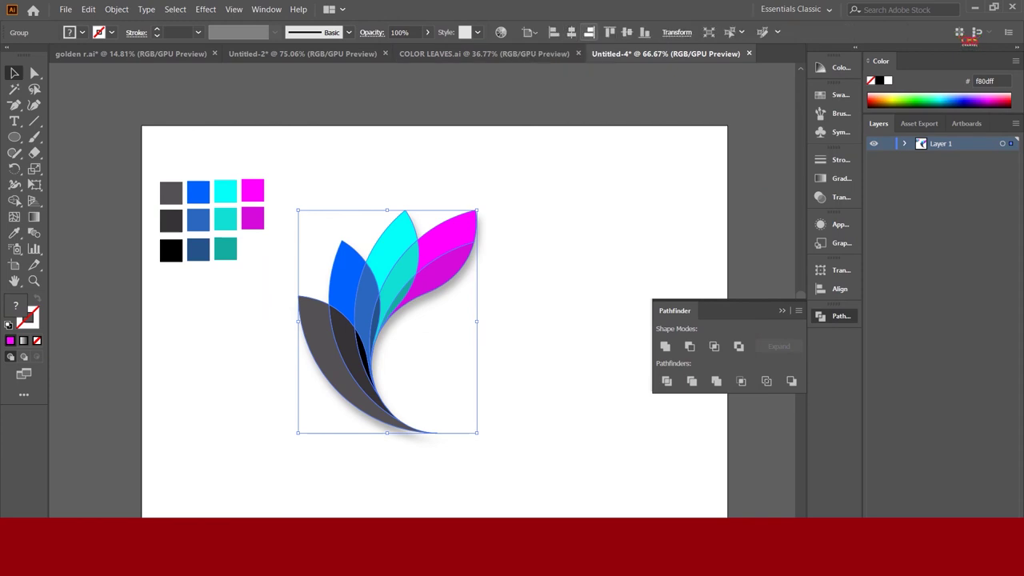
click(589, 32)
click(571, 32)
click(626, 32)
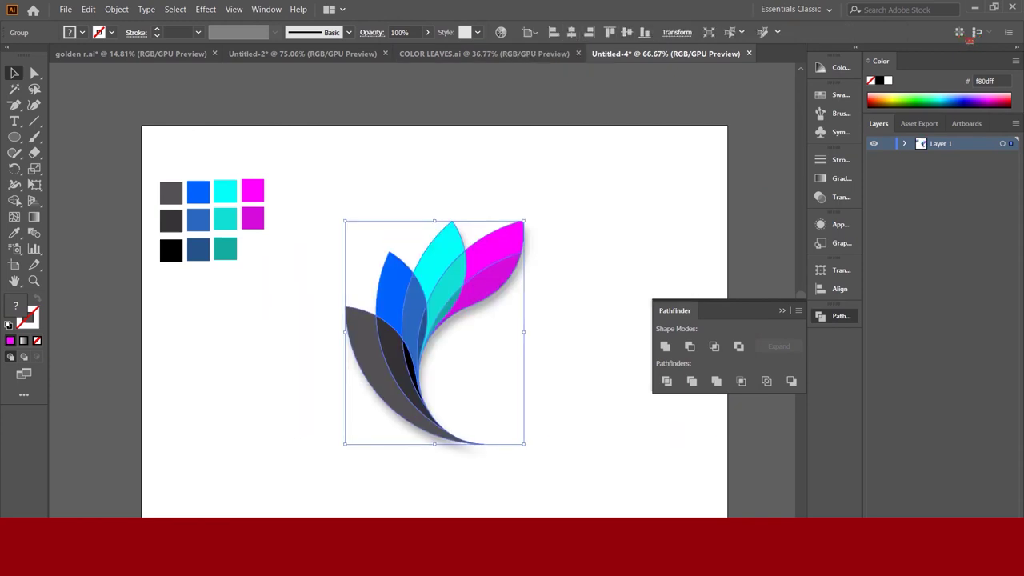
- Deselect, set the view to 100% and pan to leave room right of the logo
key(ctrl+shift+a)
key(ctrl+minus)
key(ctrl+plus)
key(ctrl+plus)
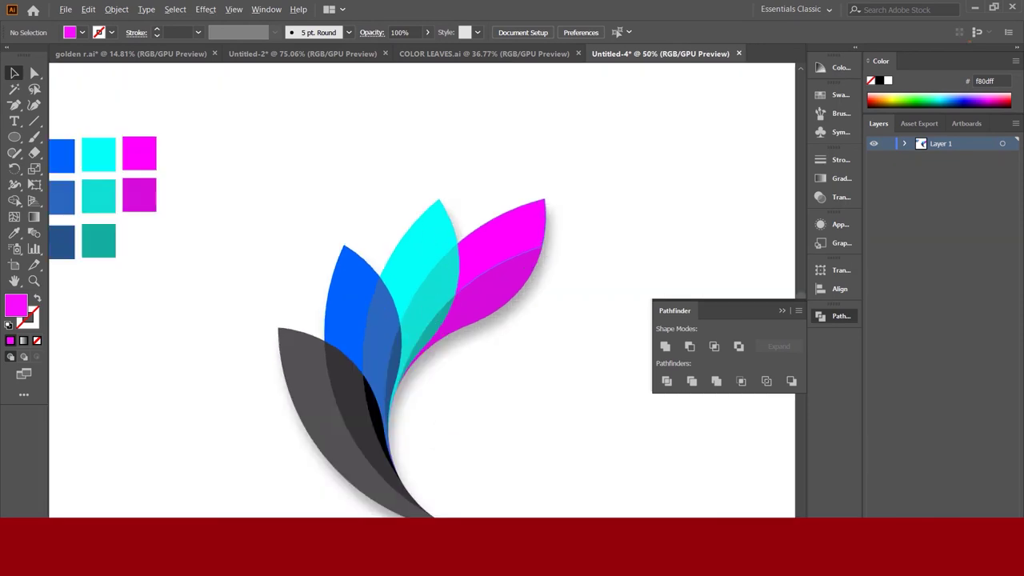
key(ctrl+plus)
key(ctrl+minus)
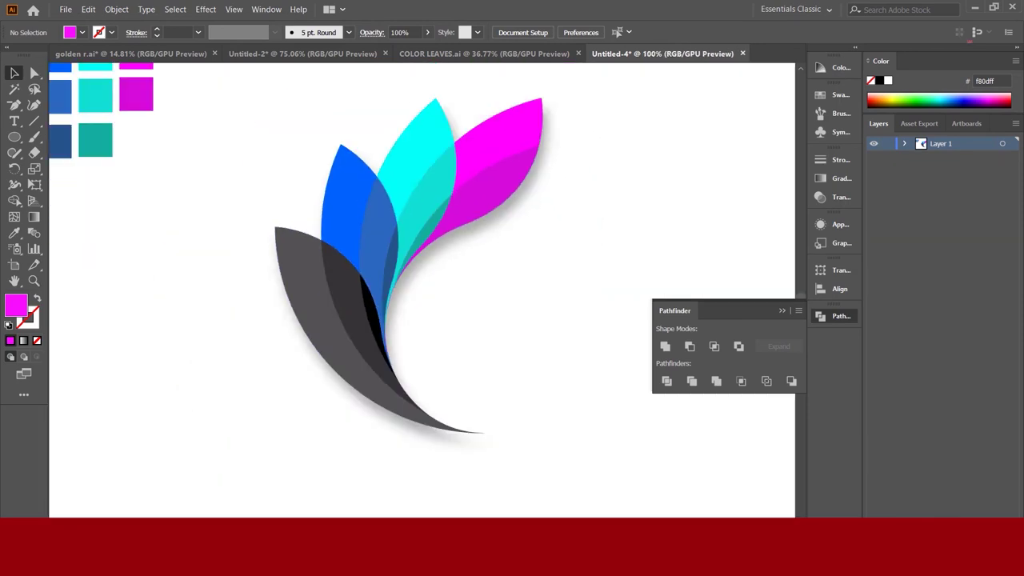
drag(416, 264, 304, 272)
- Add a 'Color leaves' text line beside the leaves and change it to UPPERCASE
key(t)
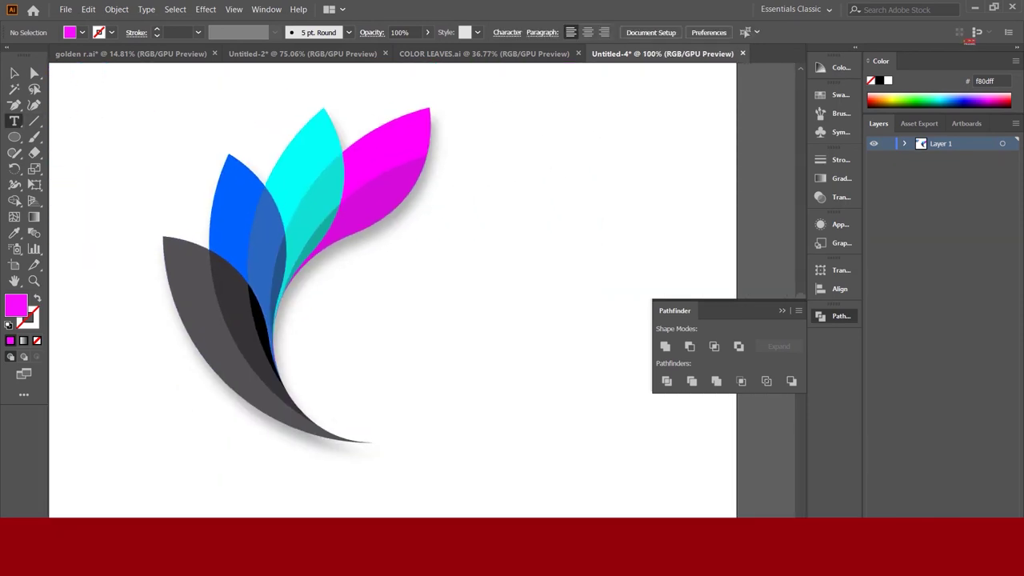
click(366, 340)
text(Color leaves)
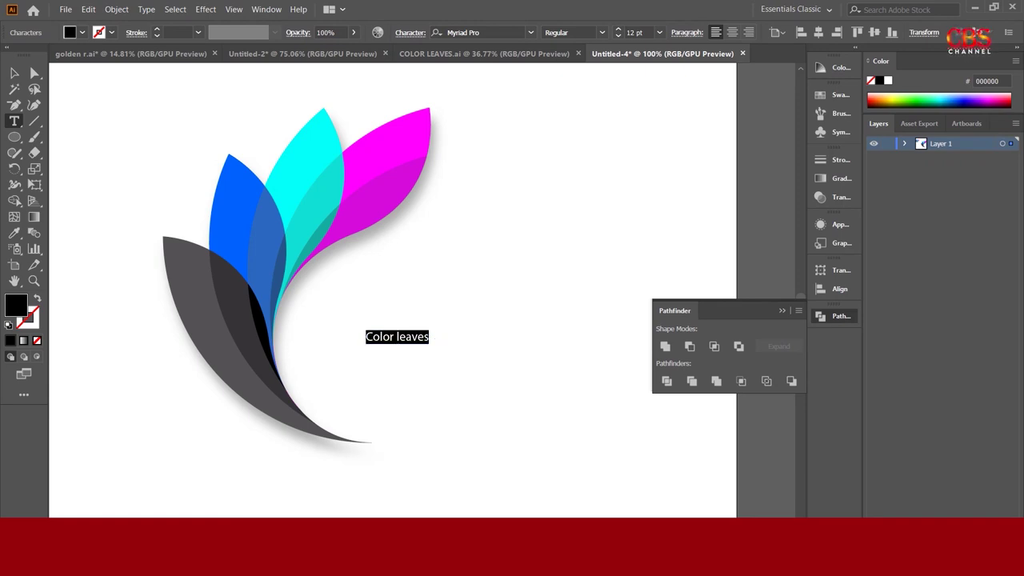
click(146, 9)
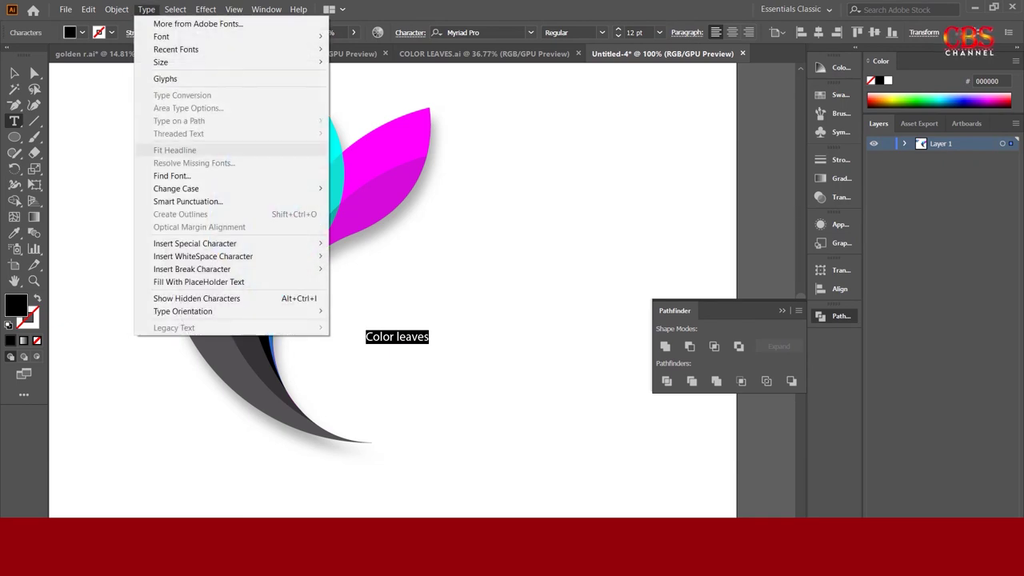
click(366, 188)
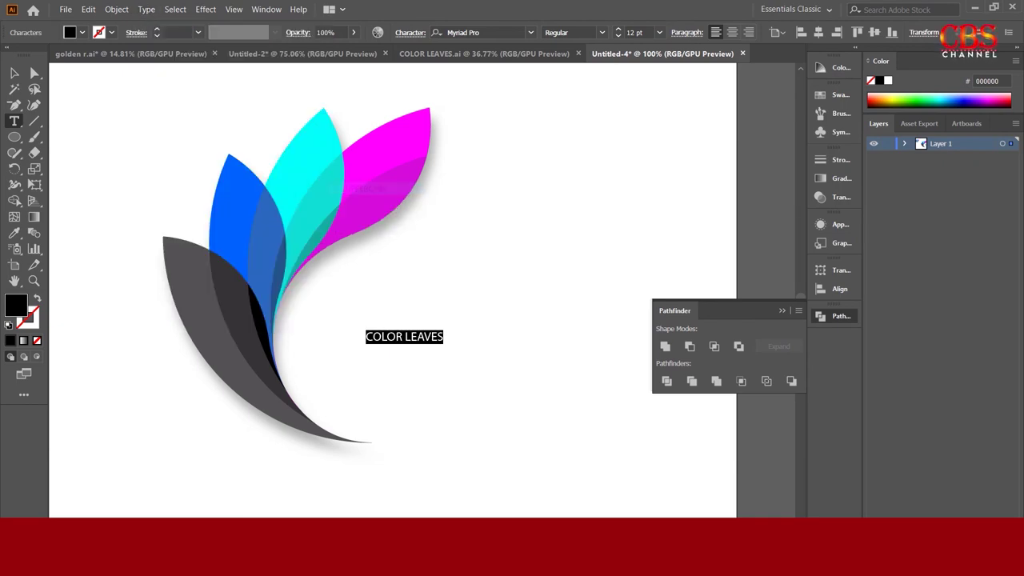
key(Escape)
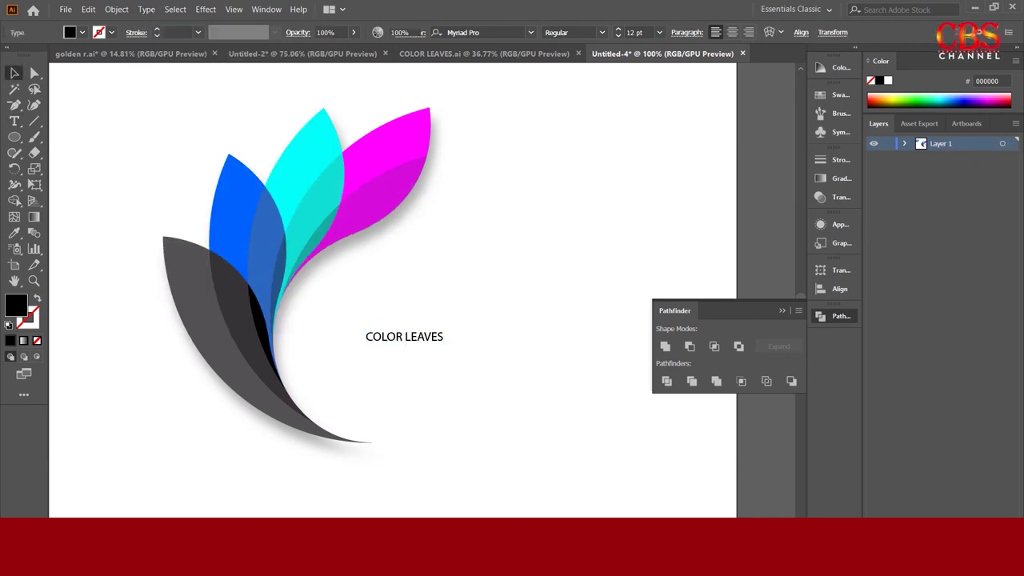
key(ctrl+shift+a)
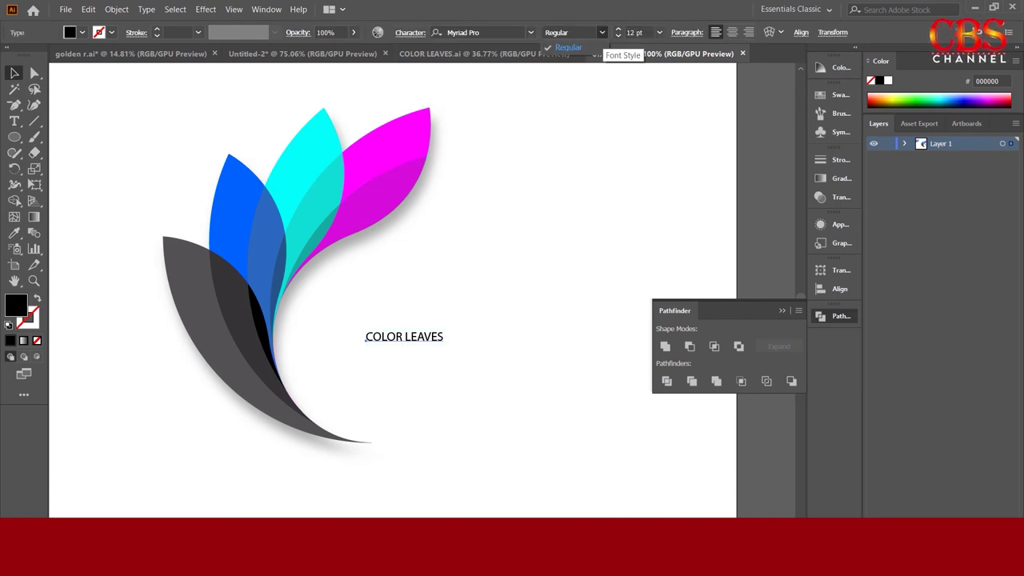
- Set the title font to Berlin Sans FB Demi Bold and enlarge it to about 33.54 pt
click(530, 32)
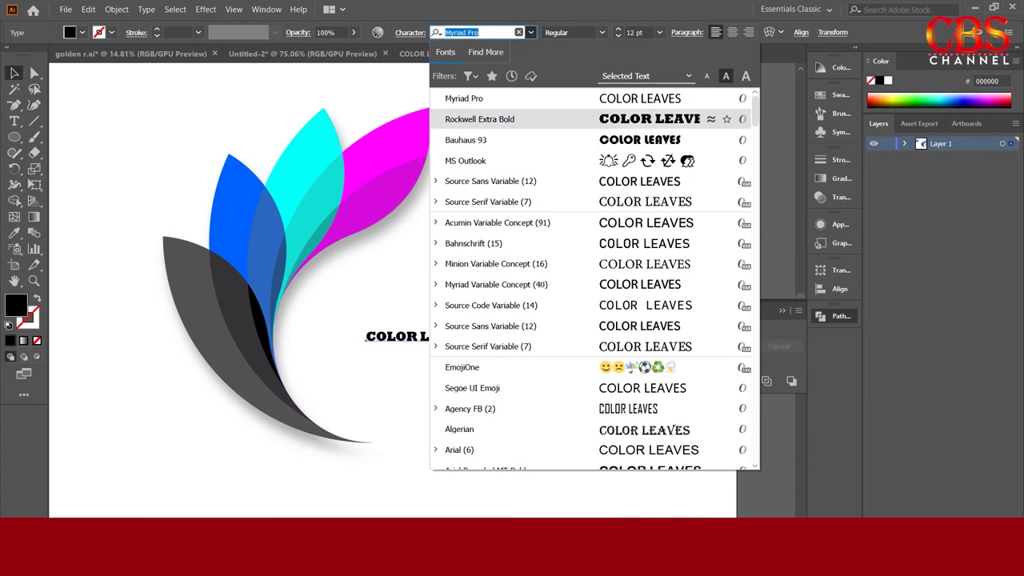
scroll(592, 280, down, 3)
scroll(592, 280, down, 1)
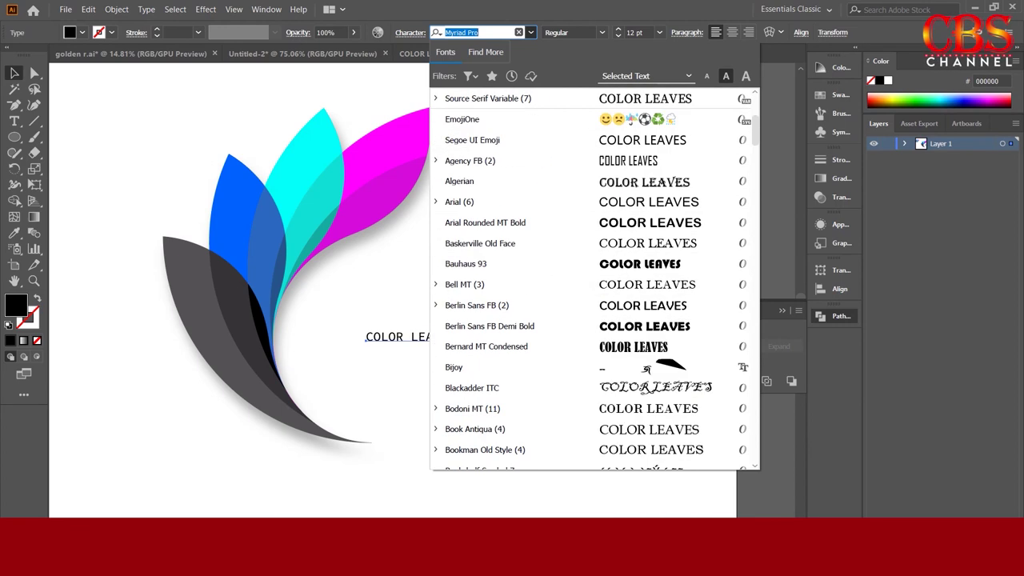
click(480, 263)
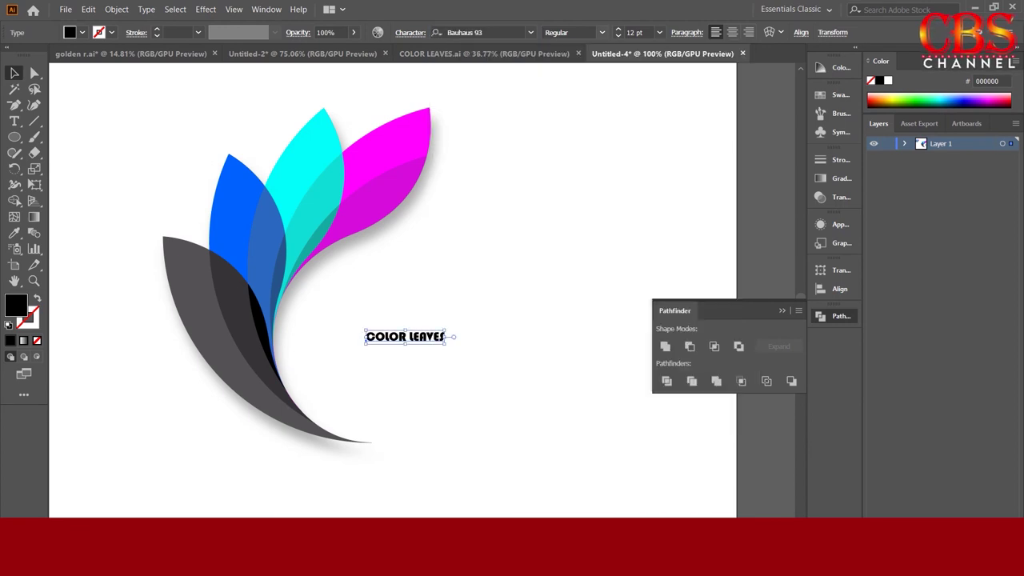
click(464, 32)
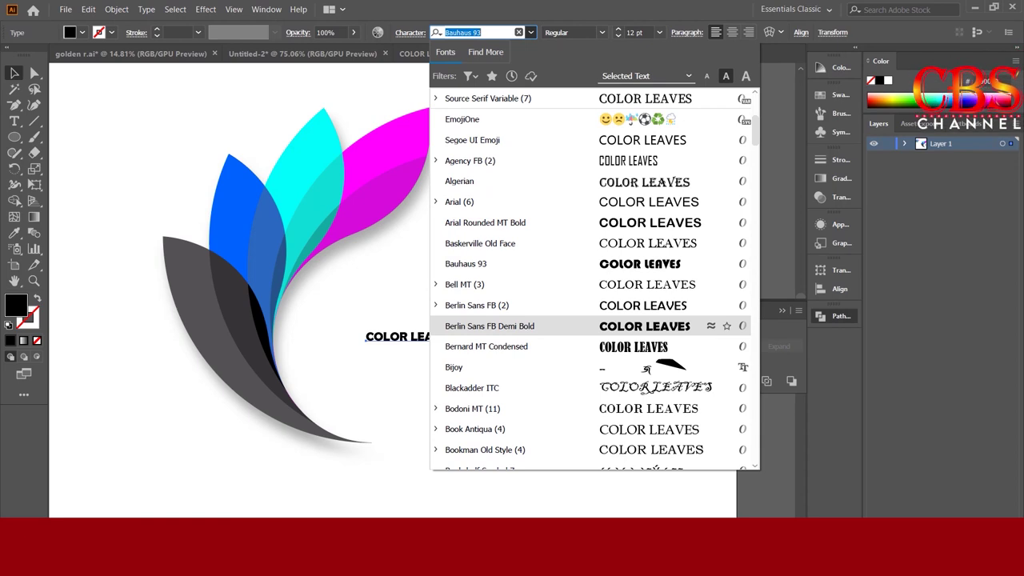
click(490, 326)
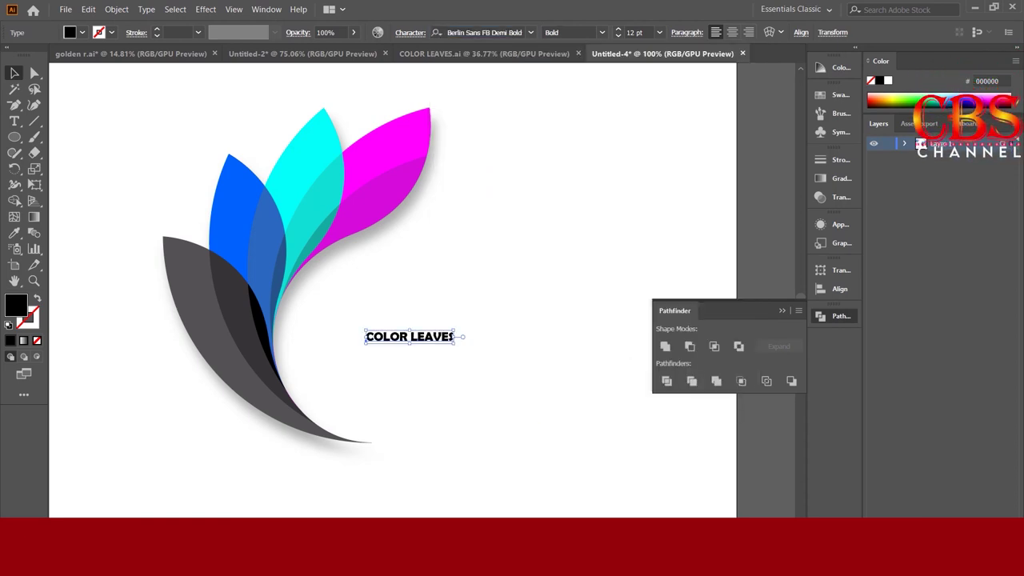
drag(455, 344, 552, 413)
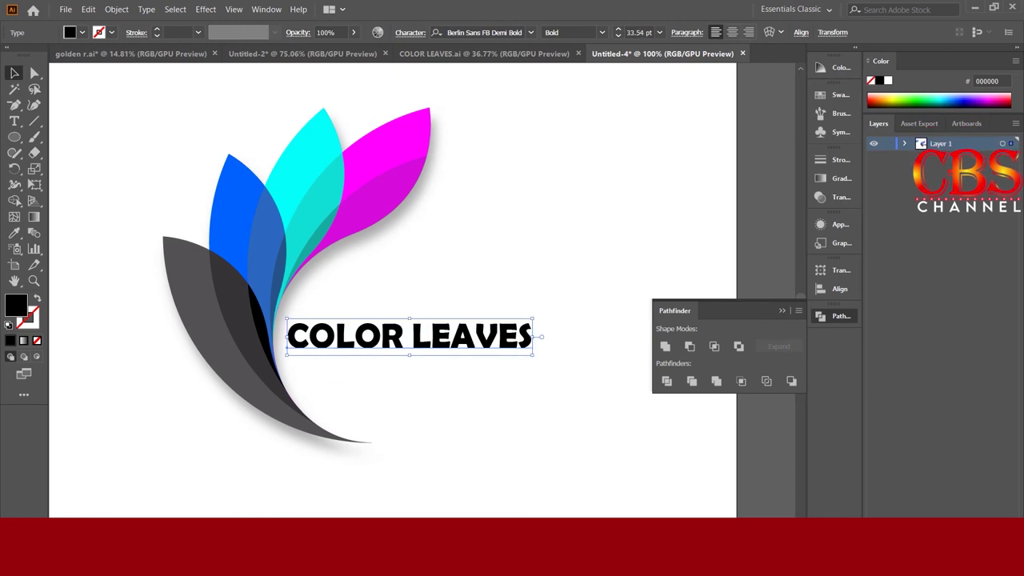
key(ctrl+shift+a)
click(448, 336)
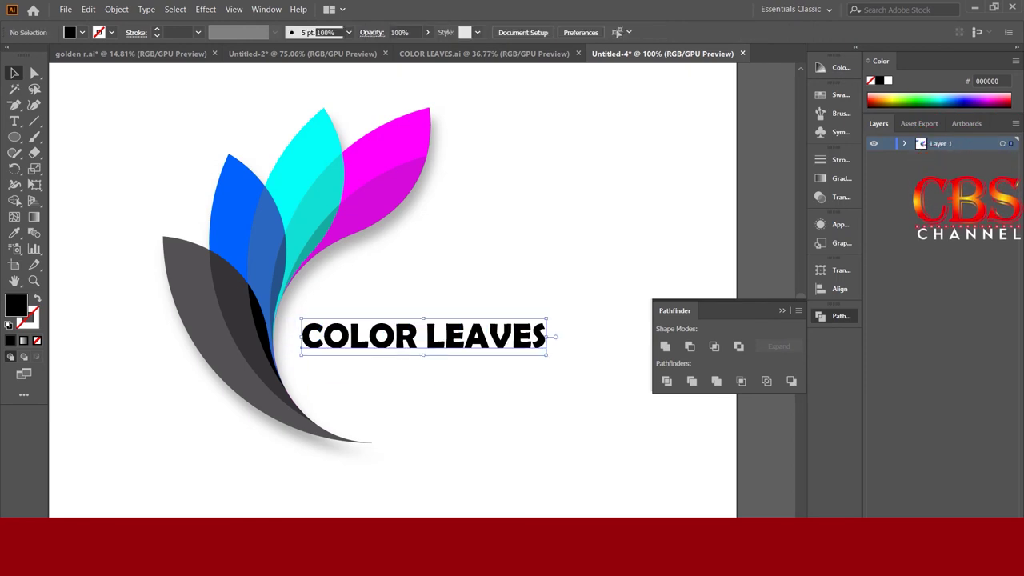
- Colour the word LEAVES blue by sampling a blue petal
double_click(448, 337)
drag(426, 336, 546, 338)
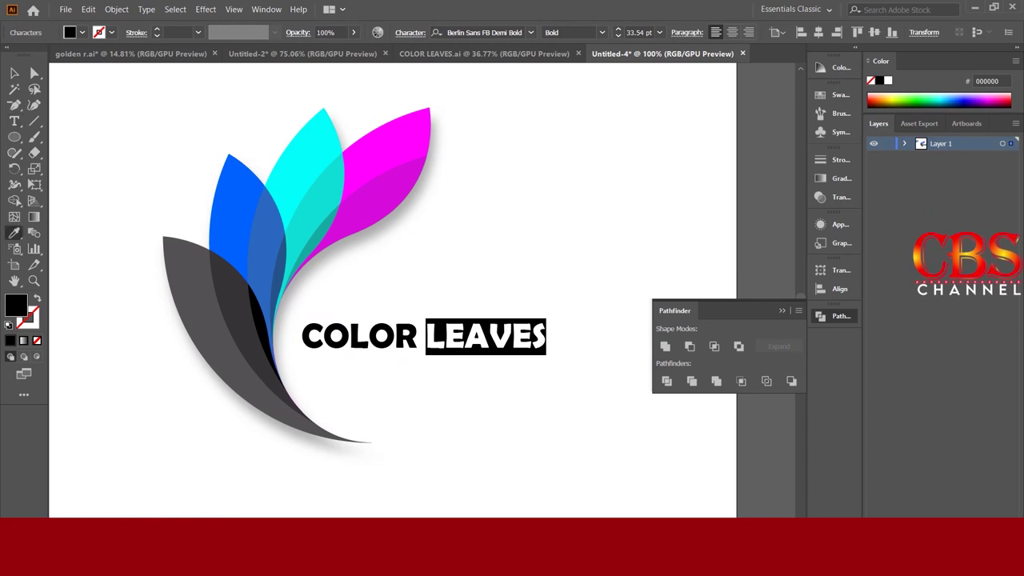
key(i)
click(388, 160)
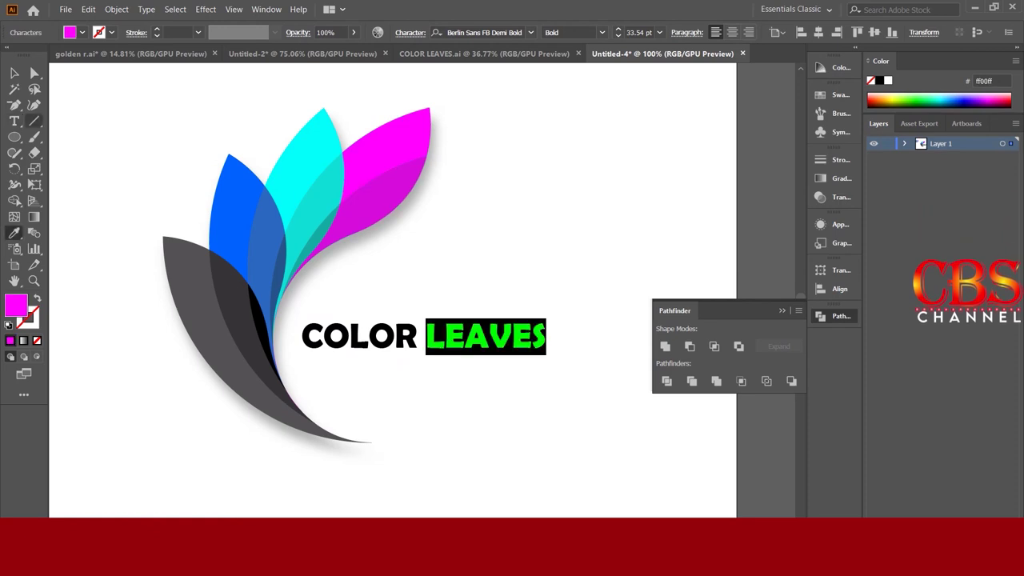
click(260, 232)
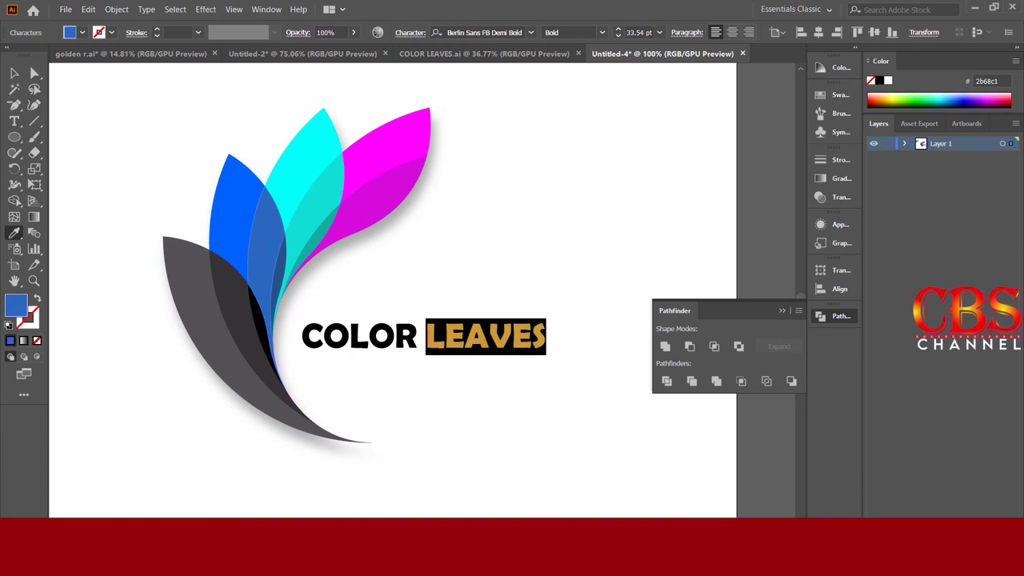
key(v)
- Colour the word COLOR magenta from the magenta leaf, then deselect and zoom out
key(t)
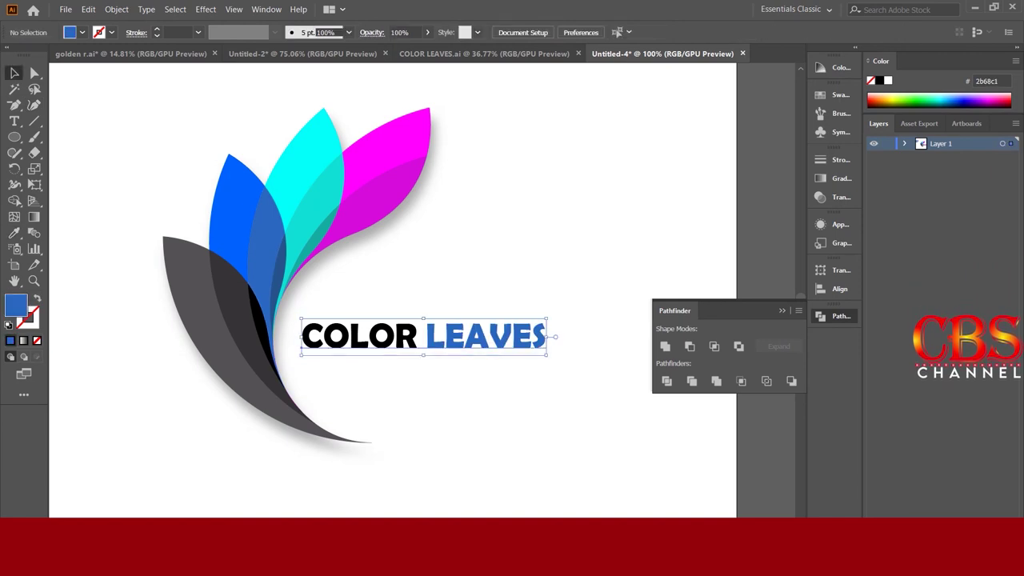
click(417, 336)
key(i)
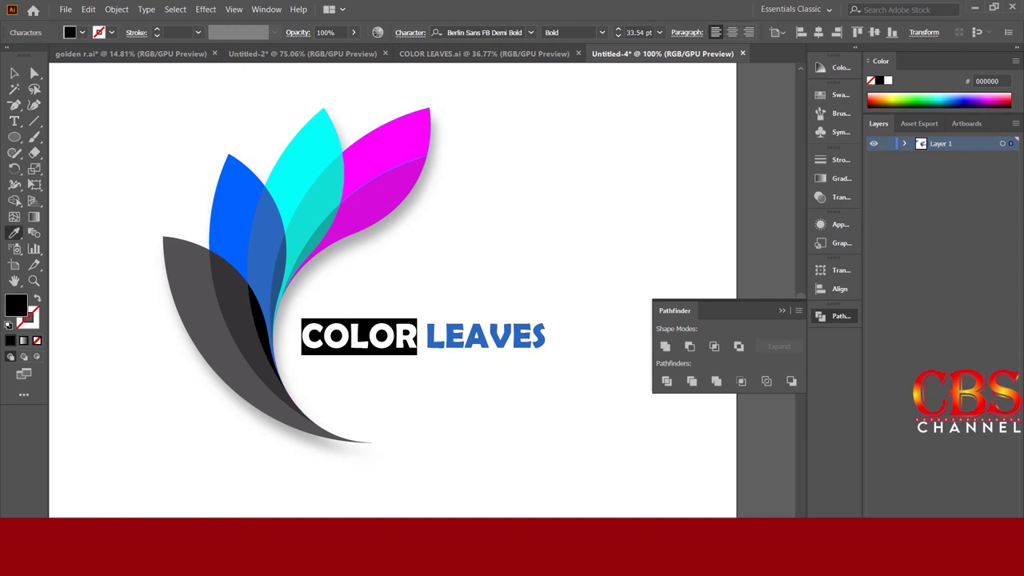
click(409, 157)
key(Escape)
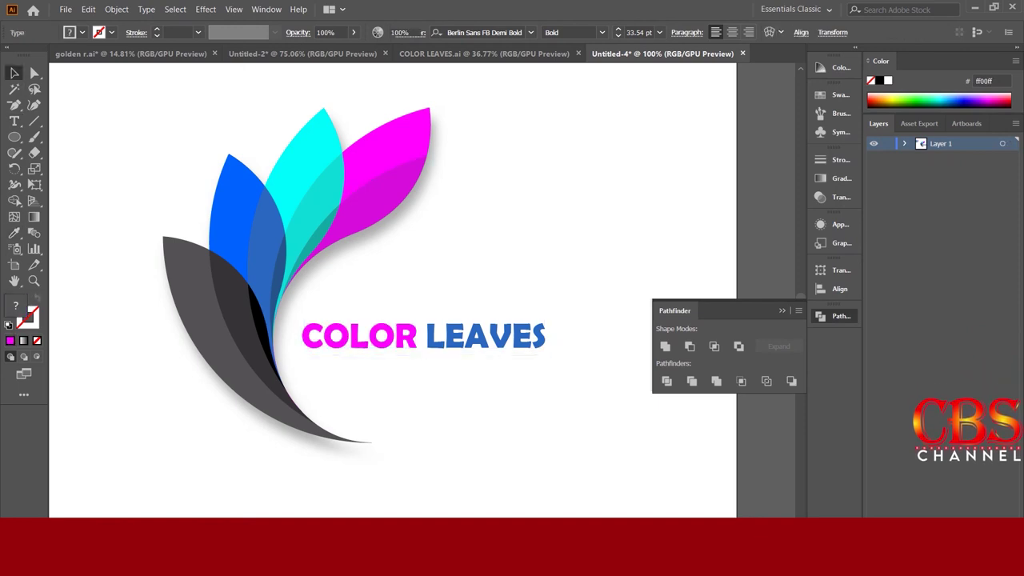
key(ctrl+shift+a)
key(ctrl+minus)
key(ctrl+minus)
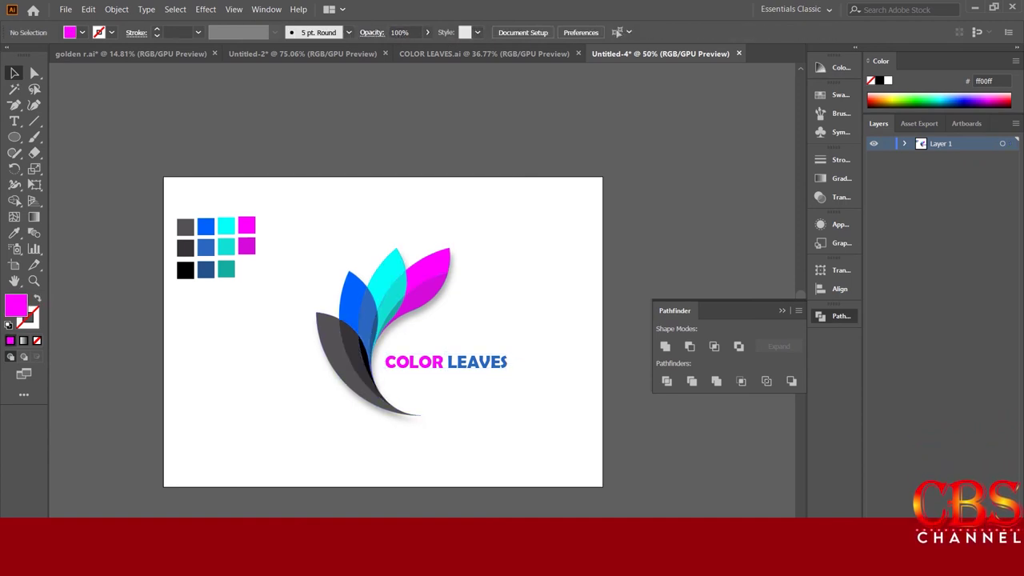
- Close the Pathfinder panel in COLOR LEAVES.ai, then bring up golden r.ai via Untitled-2
key(ctrl+shift+Tab)
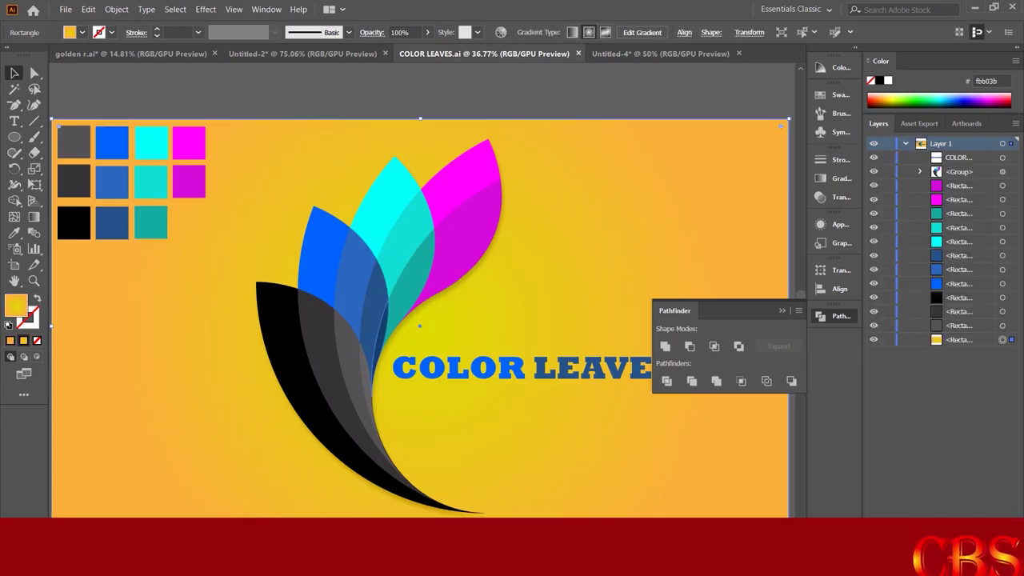
scroll(422, 312, down, 1)
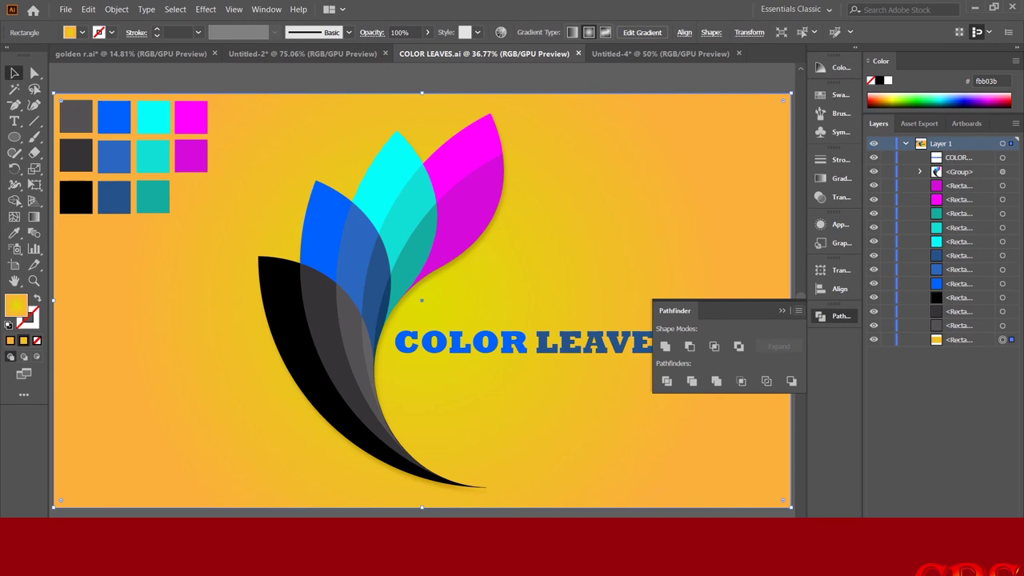
key(ctrl+shift+F9)
scroll(422, 313, up, 2)
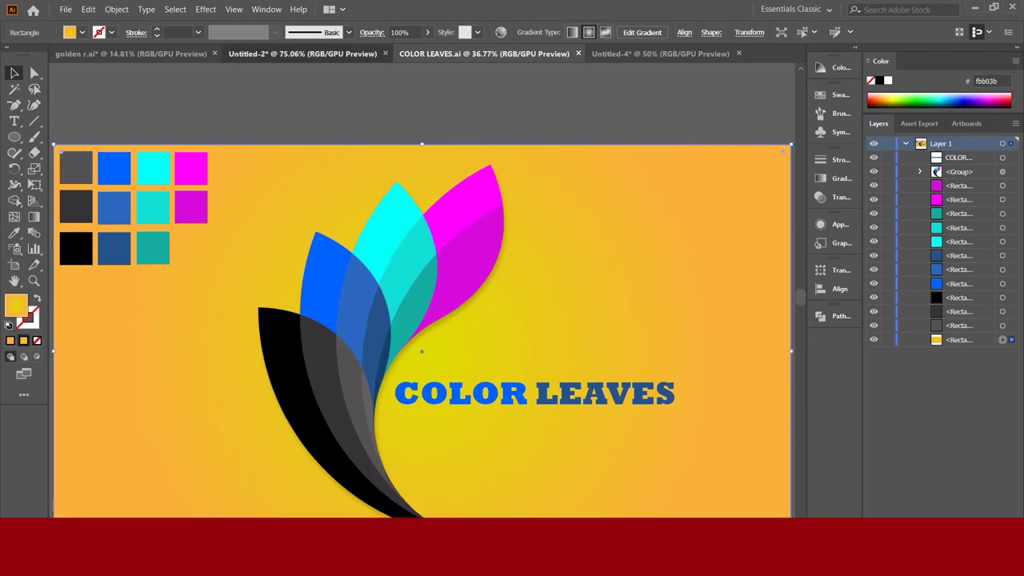
click(303, 54)
click(131, 54)
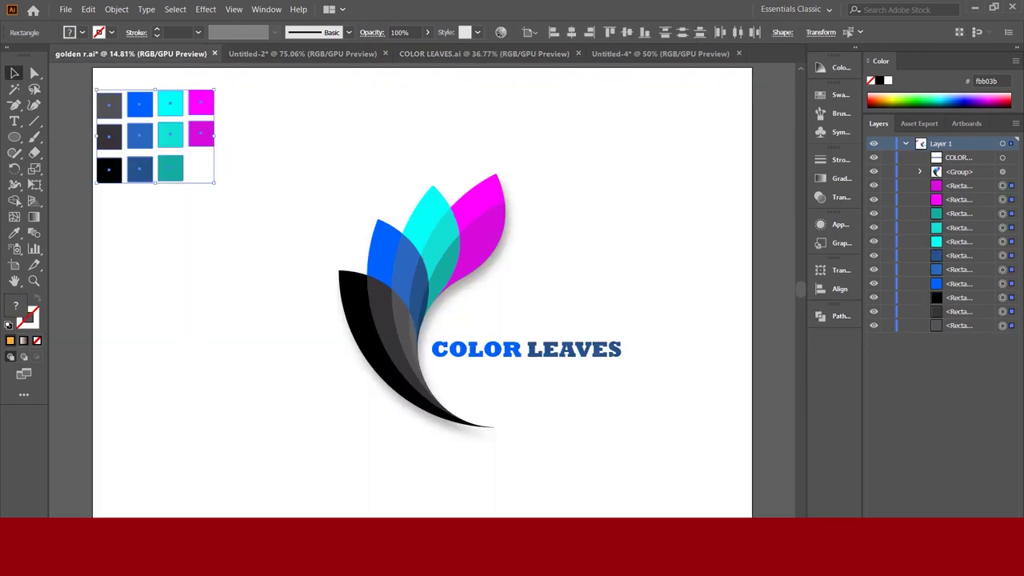